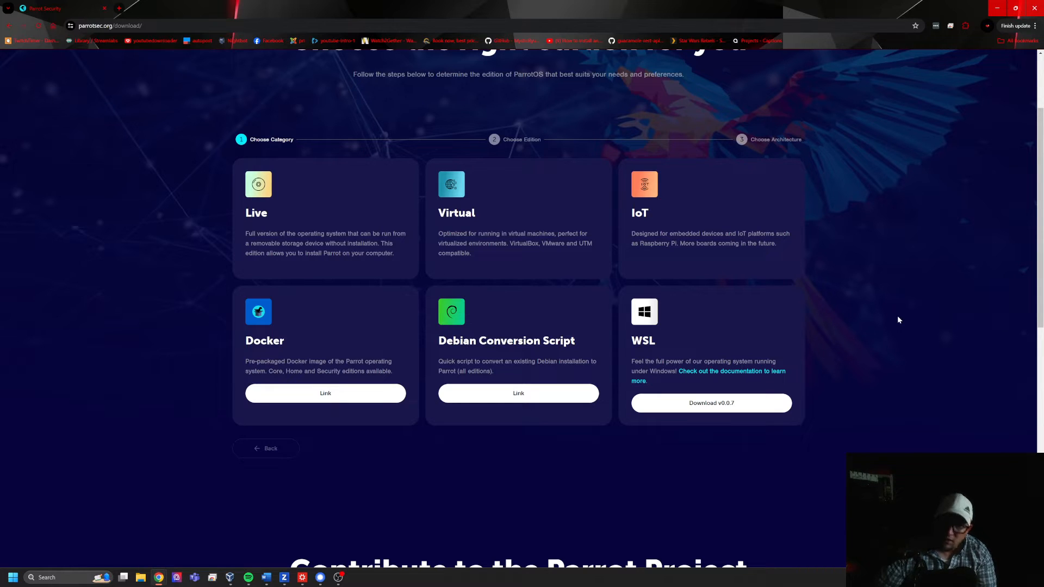
- Choose the Live category, Security edition and AMD64 architecture on the ParrotOS download page
scroll(670, 326, "down", 5)
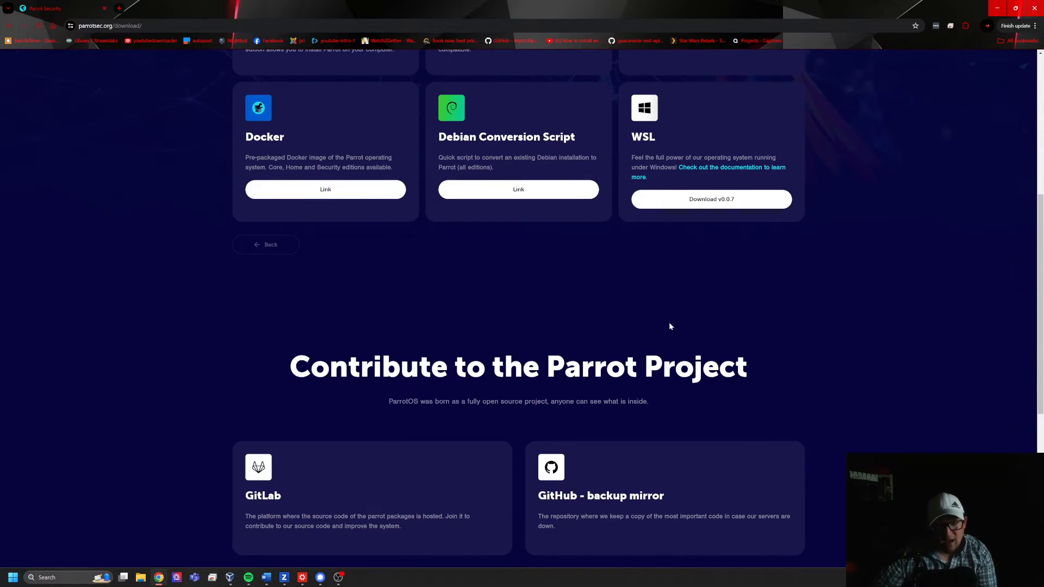
scroll(666, 322, "down", 2)
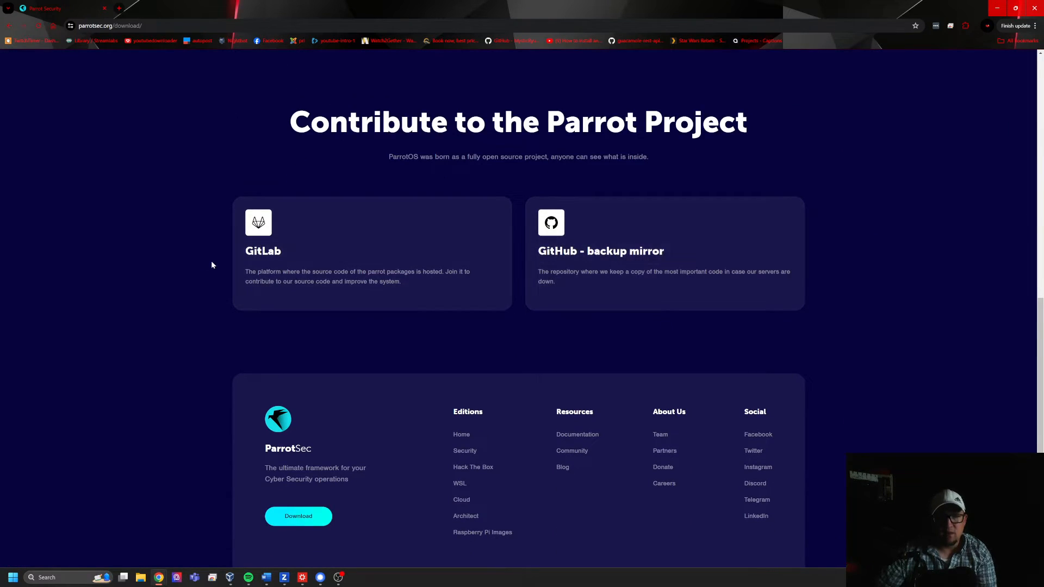
scroll(298, 270, "up", 8)
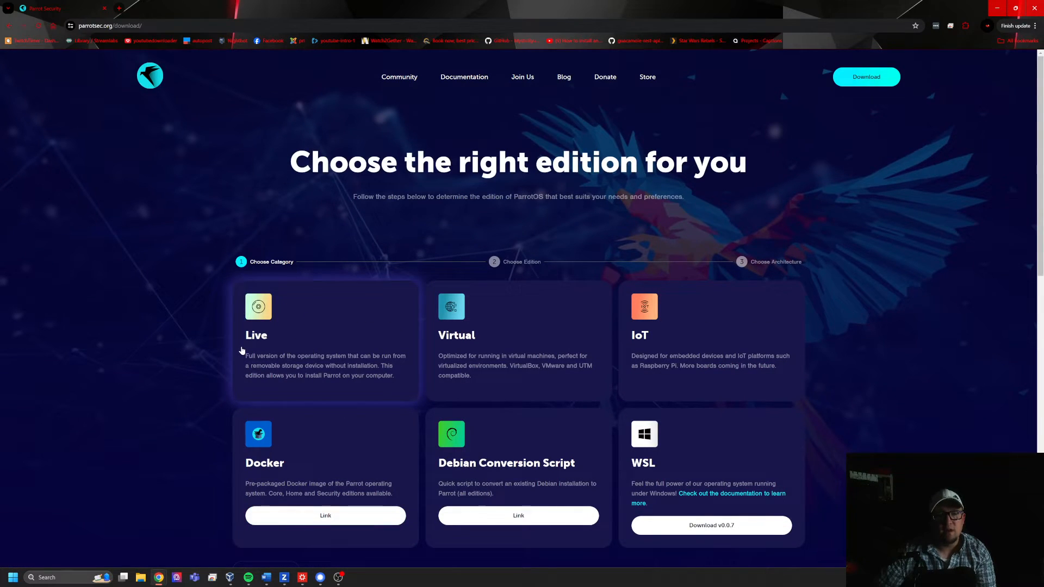
left_click(282, 346)
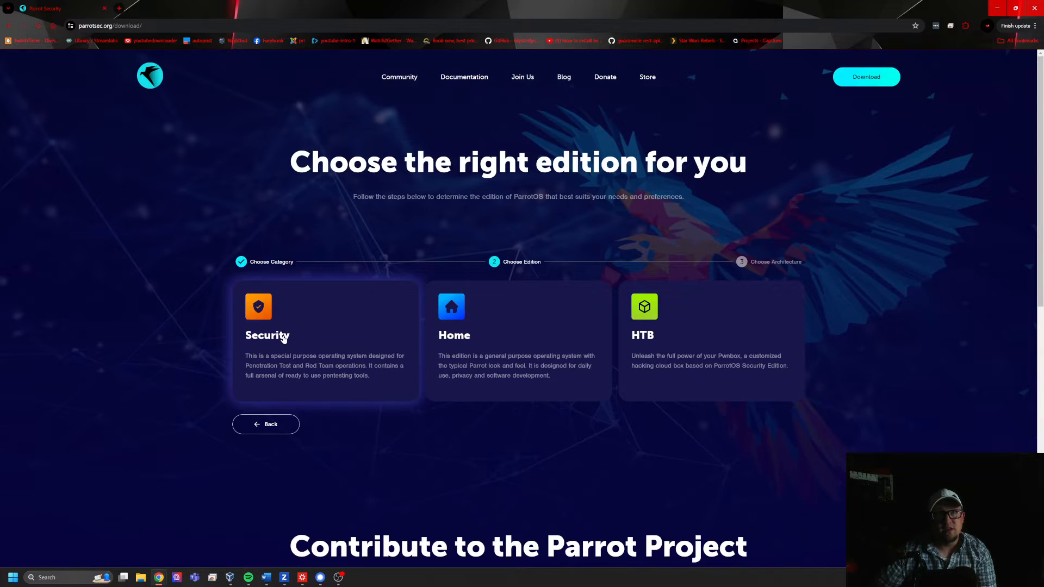
left_click(307, 338)
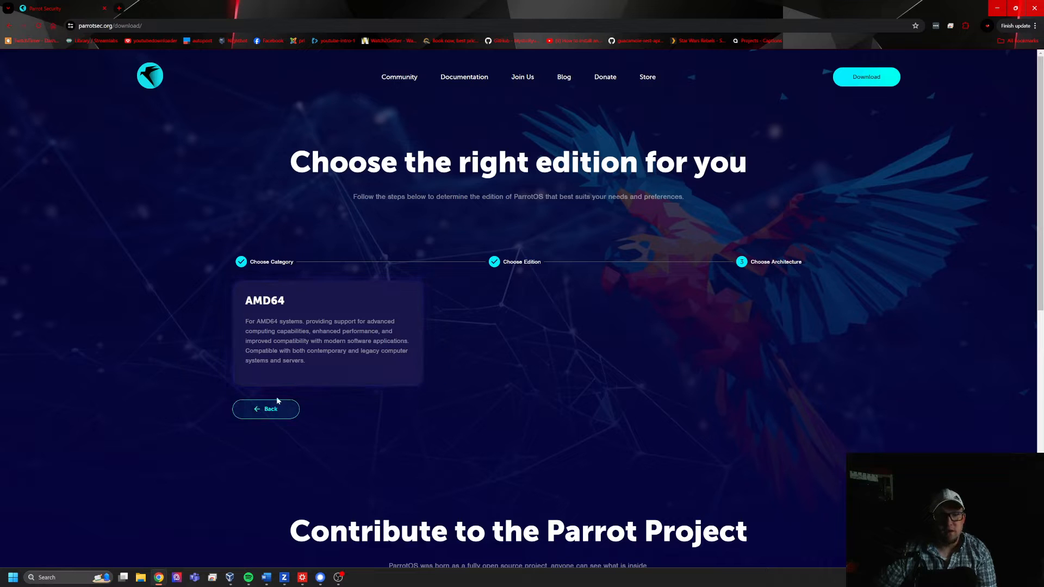
left_click(303, 331)
- Review the Security Edition's download options and feature list, and return to the ParrotSec home page
scroll(500, 428, "down", 3)
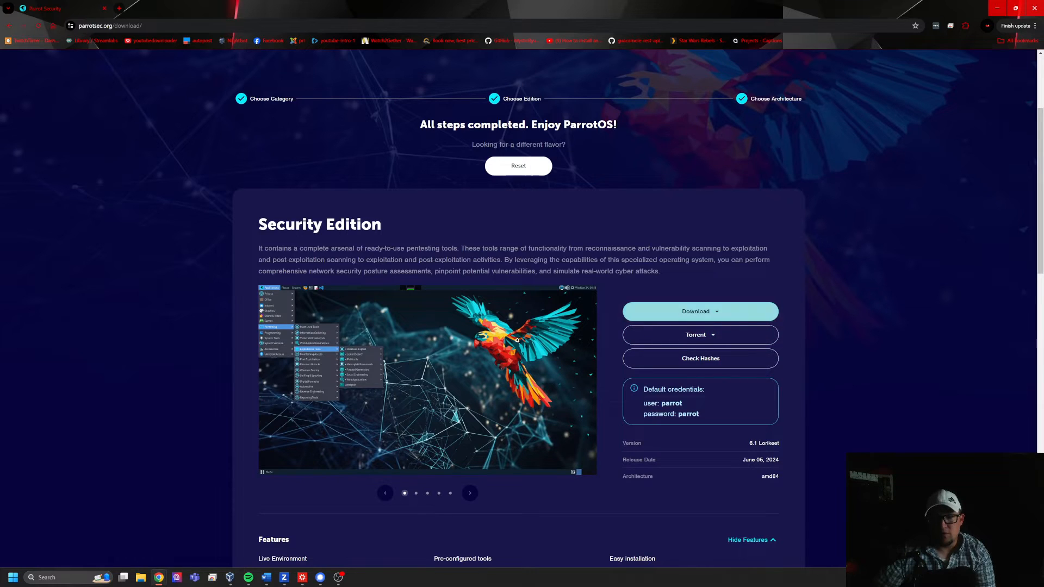
scroll(391, 399, "down", 3)
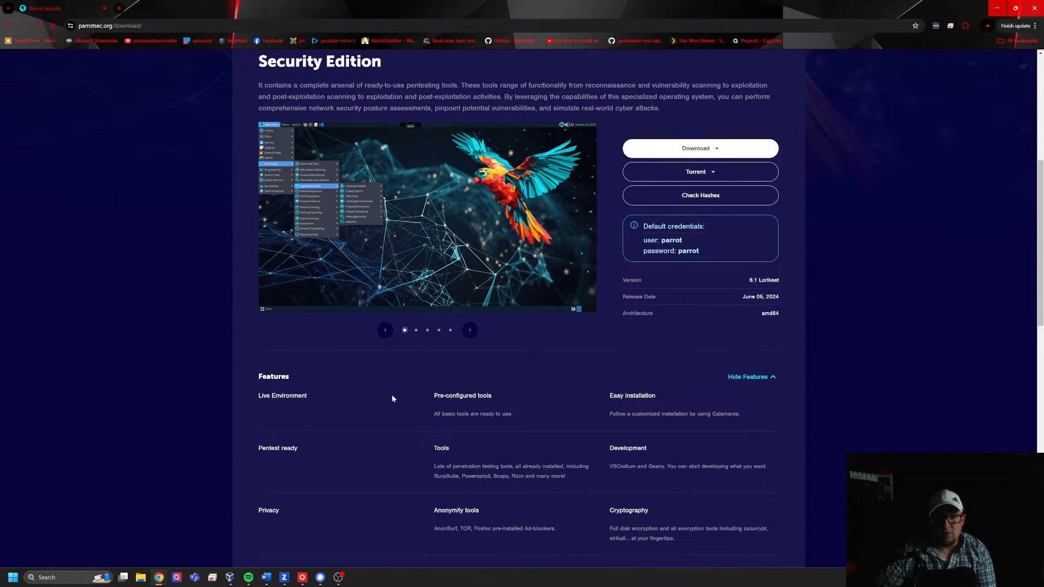
key("alt+Left")
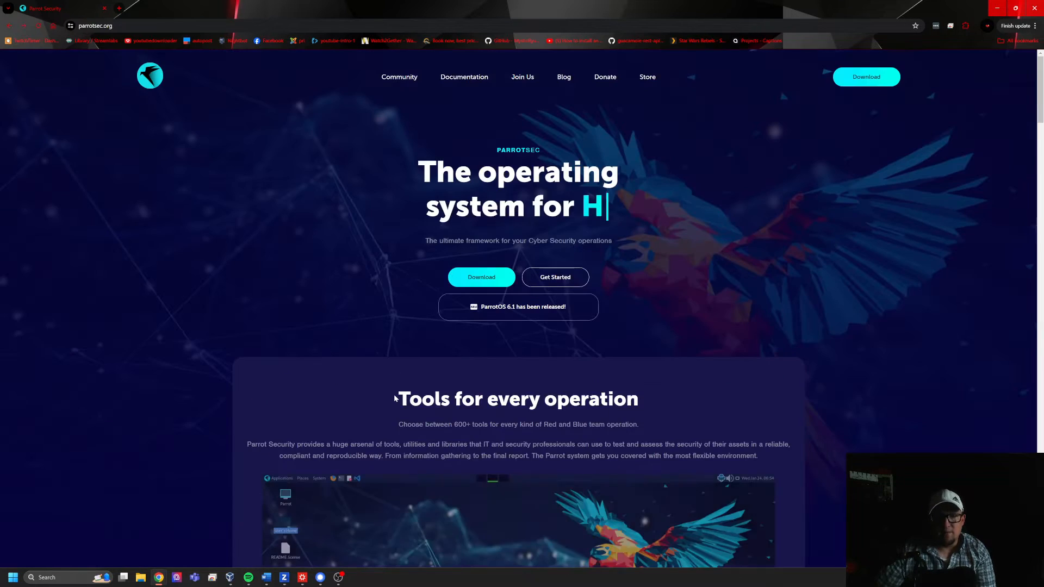
- Switch from the browser to Oracle VM VirtualBox Manager and reposition its window on the desktop
left_click(994, 10)
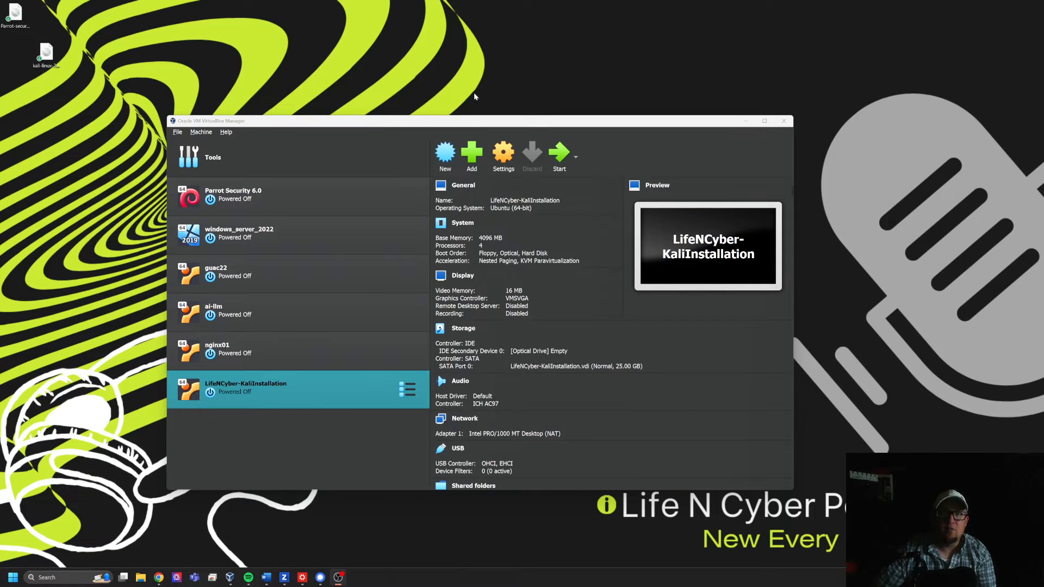
left_click_drag(441, 125, 430, 98)
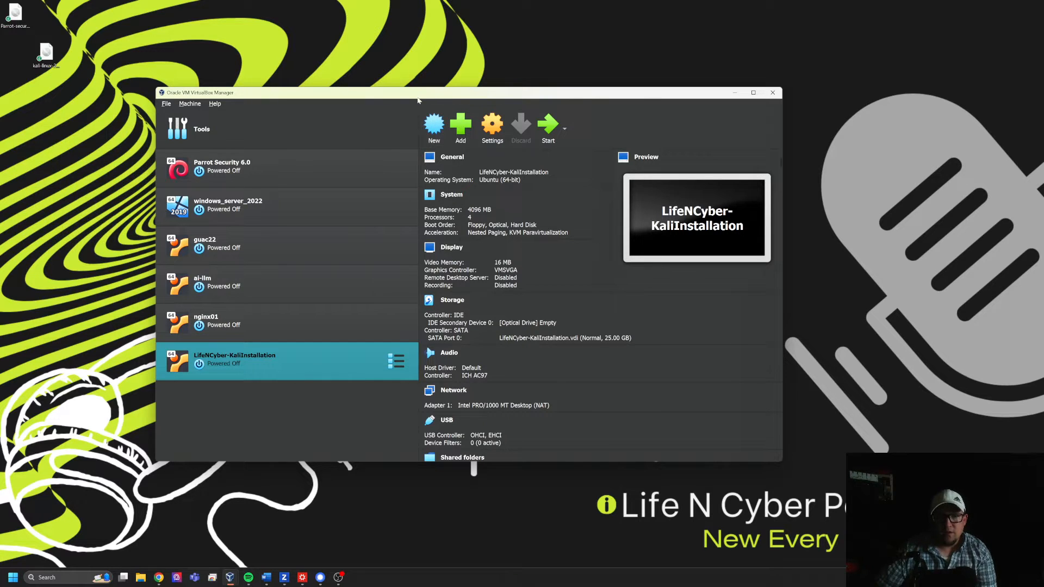
left_click_drag(325, 94, 361, 91)
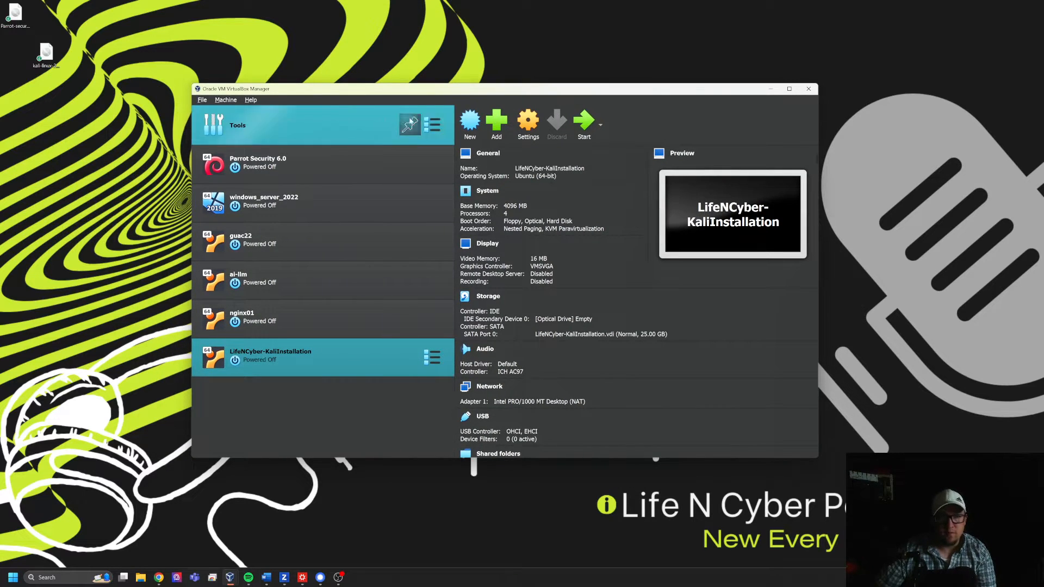
- Begin creating a new virtual machine named LiveNCyber-ParrotInstallation
left_click(470, 129)
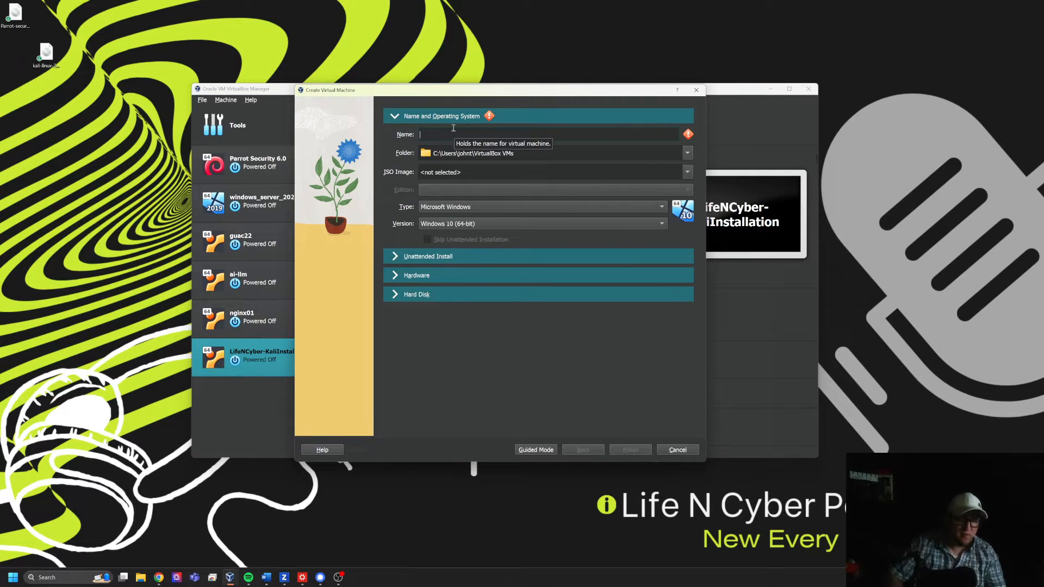
type("Li")
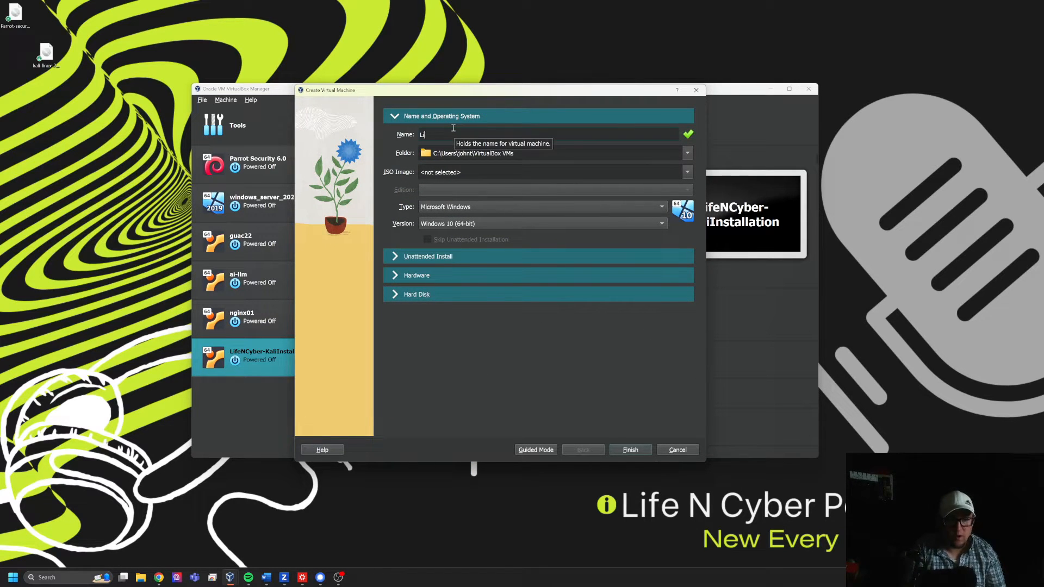
type("veNCyb")
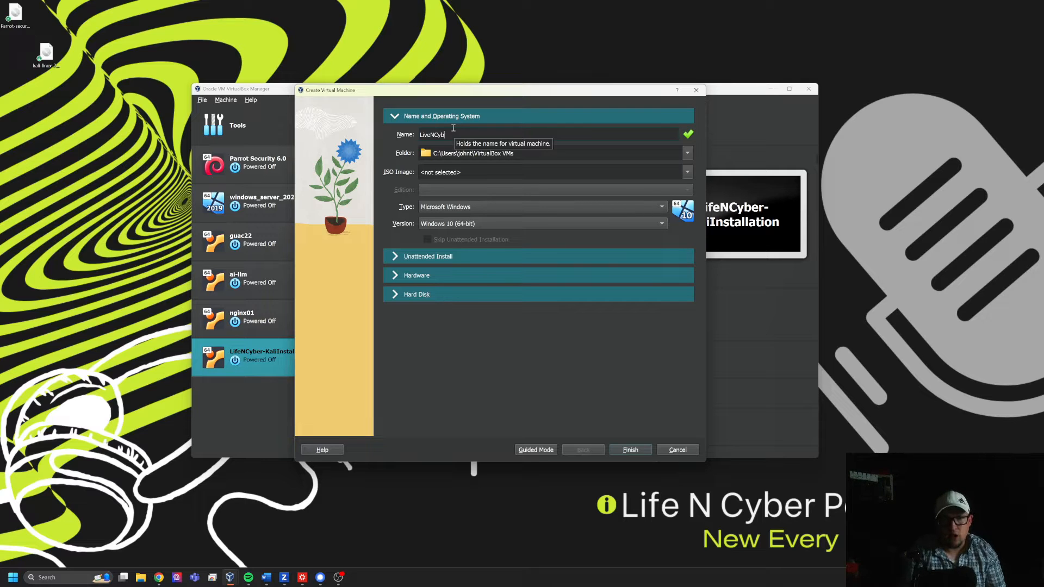
type("er-Parr")
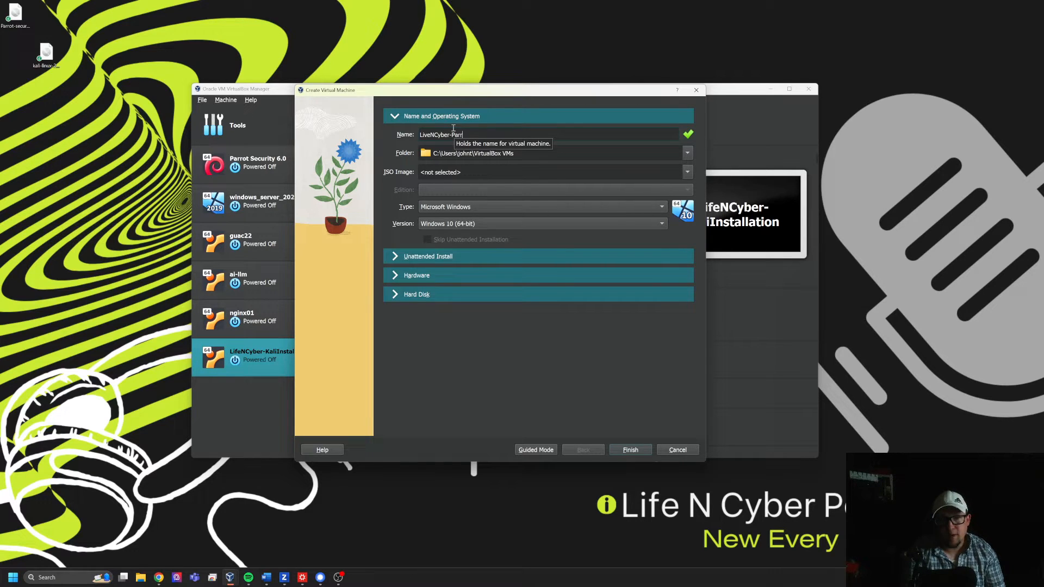
type("otInstallation")
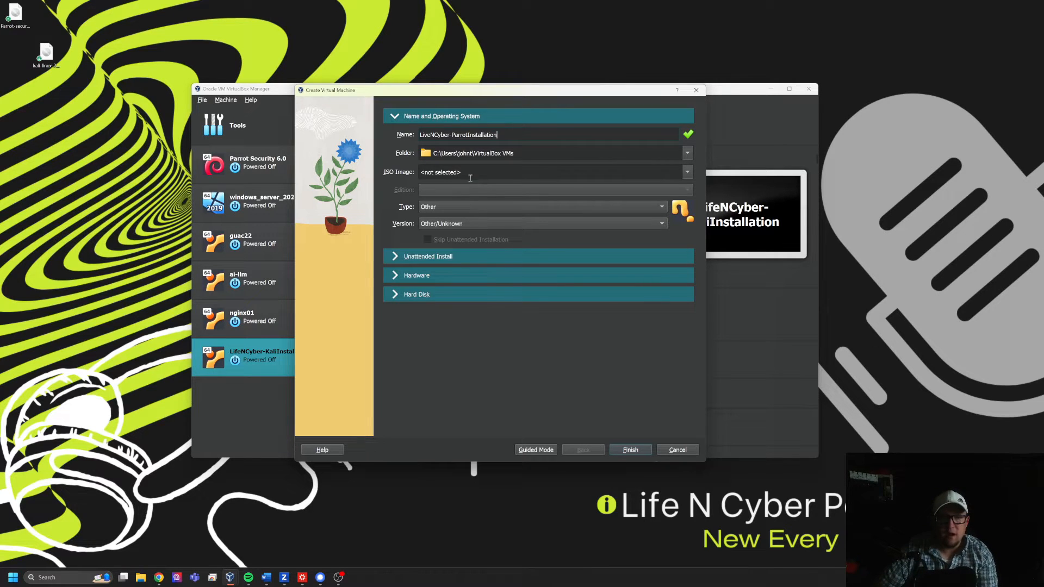
- Select Parrot-security-6.0_amd64.iso from the Desktop folder as the new virtual machine's ISO image
left_click(470, 177)
left_click(688, 172)
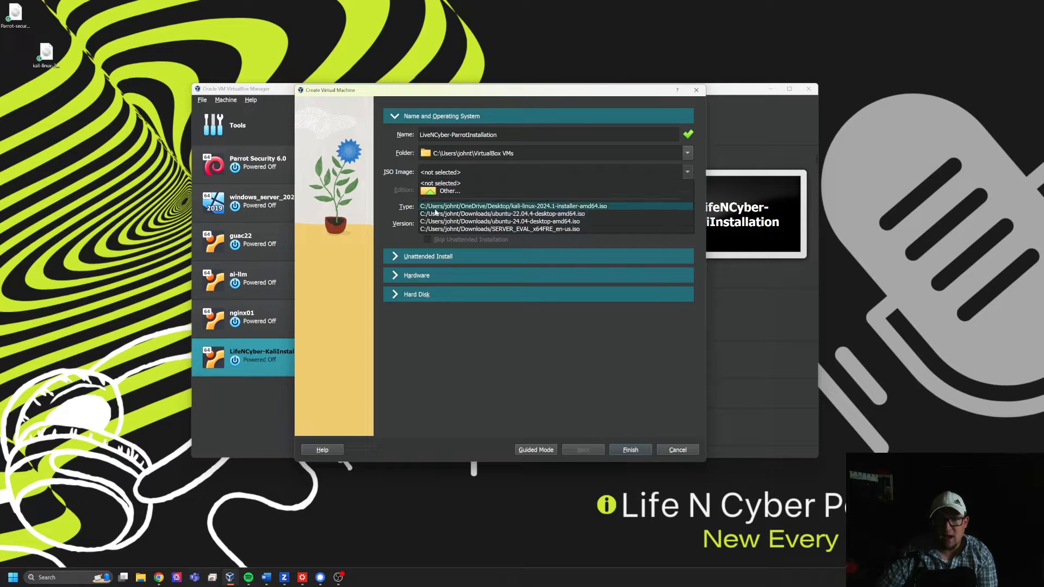
left_click(447, 191)
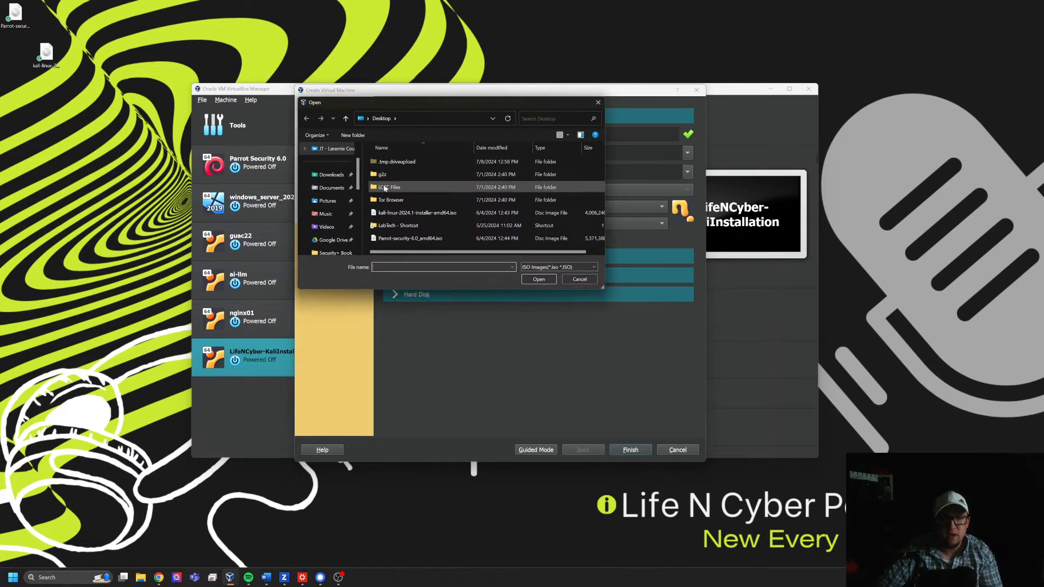
double_click(397, 238)
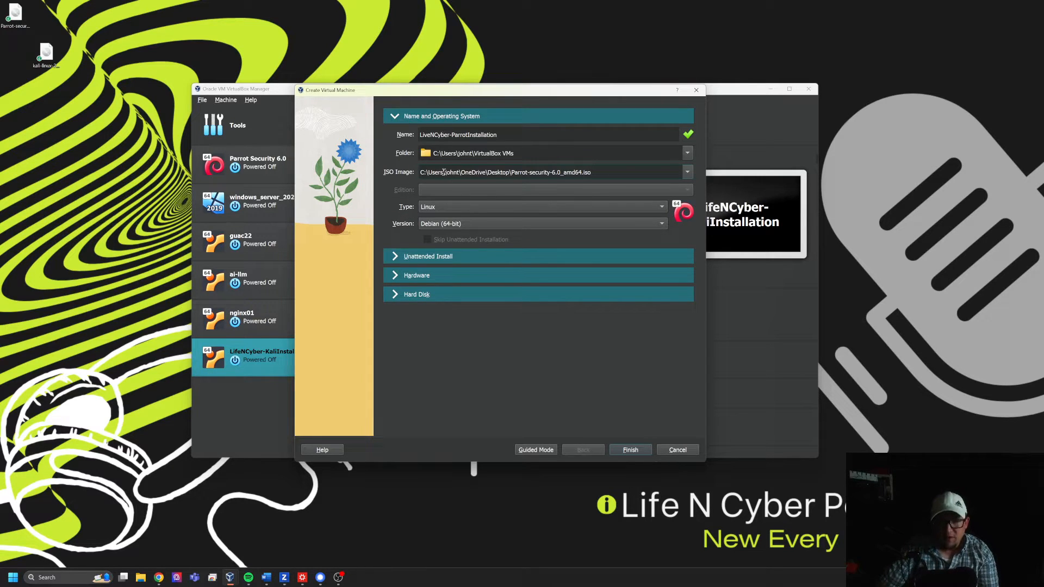
- Set the new virtual machine's base memory to 4096 MB and its processors to 4
left_click(394, 254)
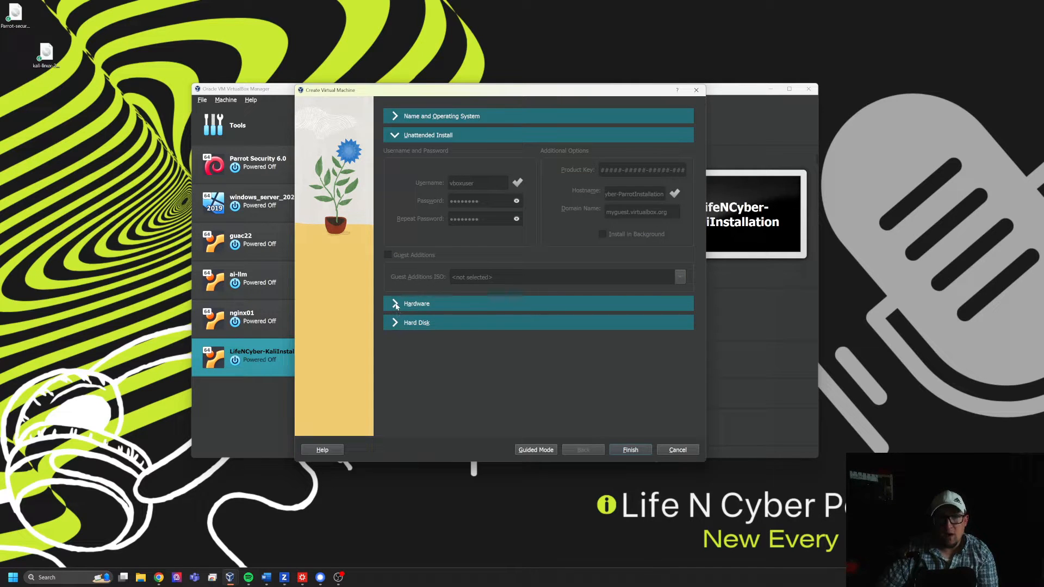
left_click(395, 305)
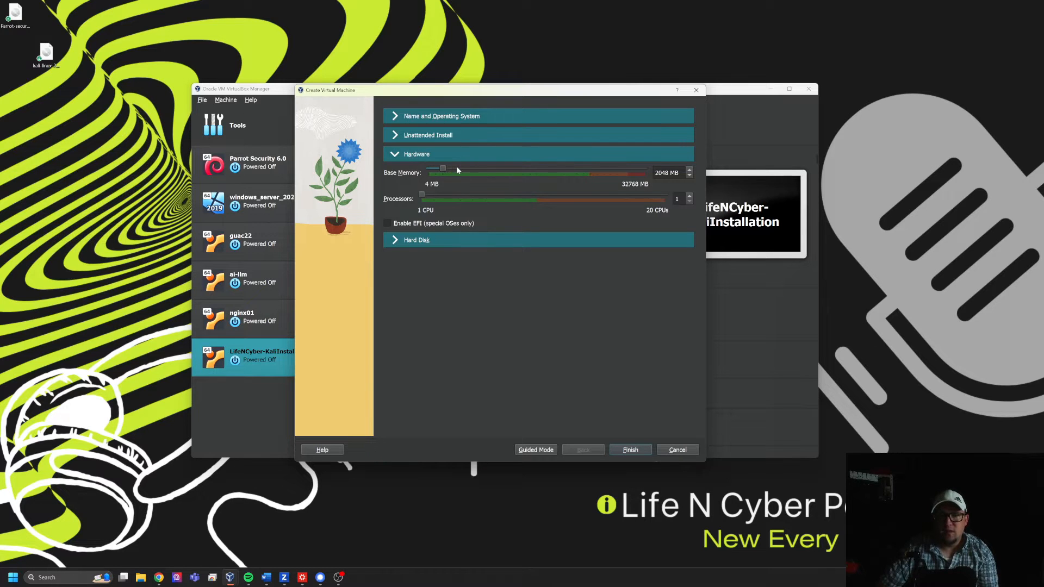
left_click_drag(444, 168, 459, 171)
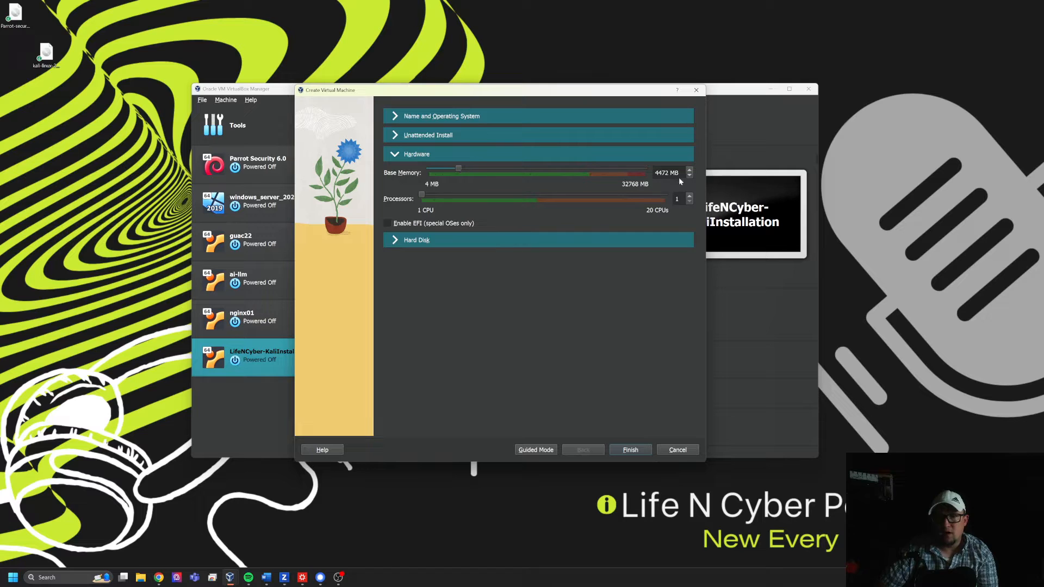
left_click_drag(669, 173, 624, 170)
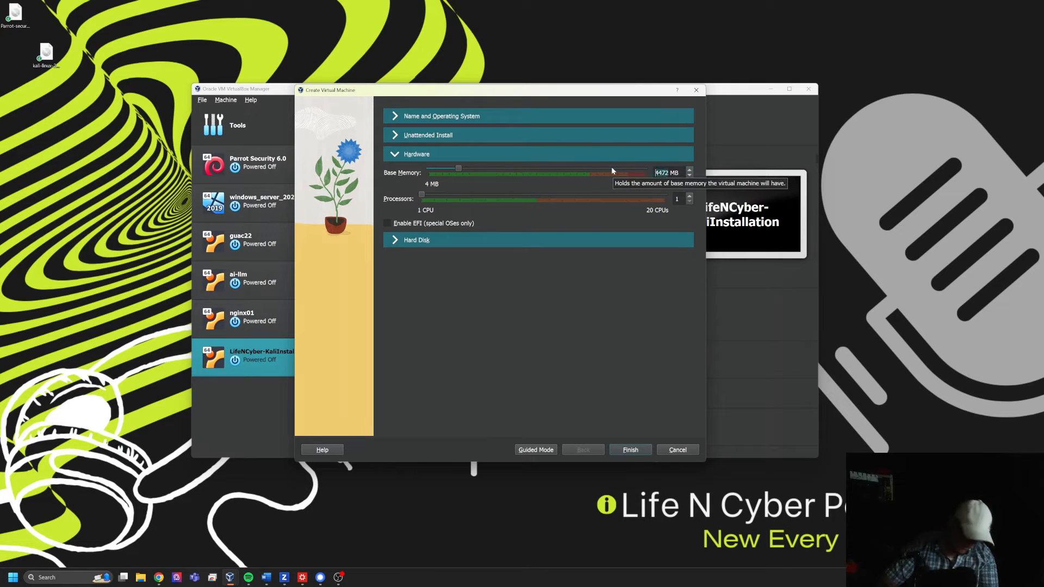
type("4482")
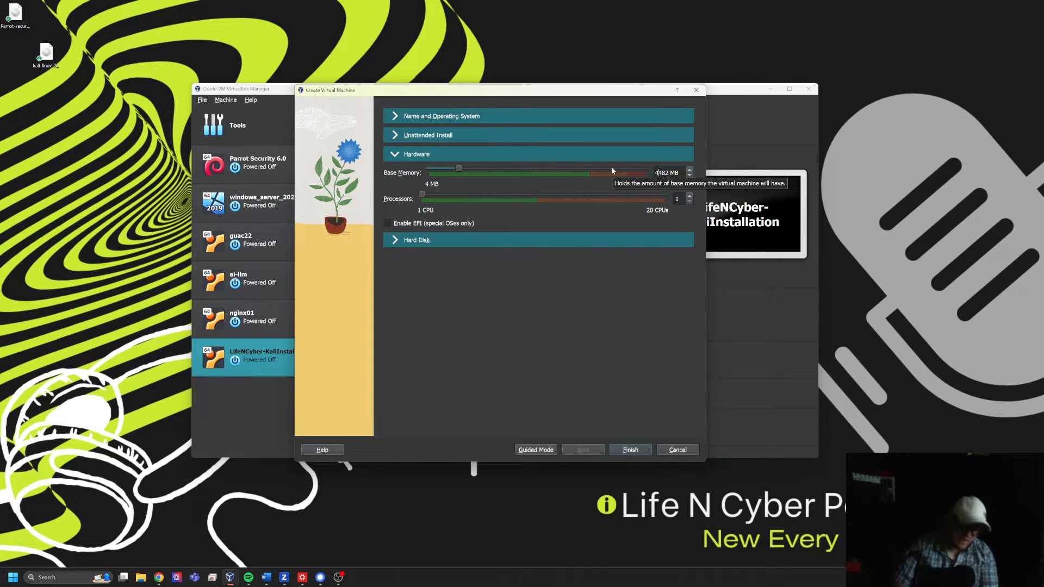
key("Delete")
key("Delete")
key("Delete")
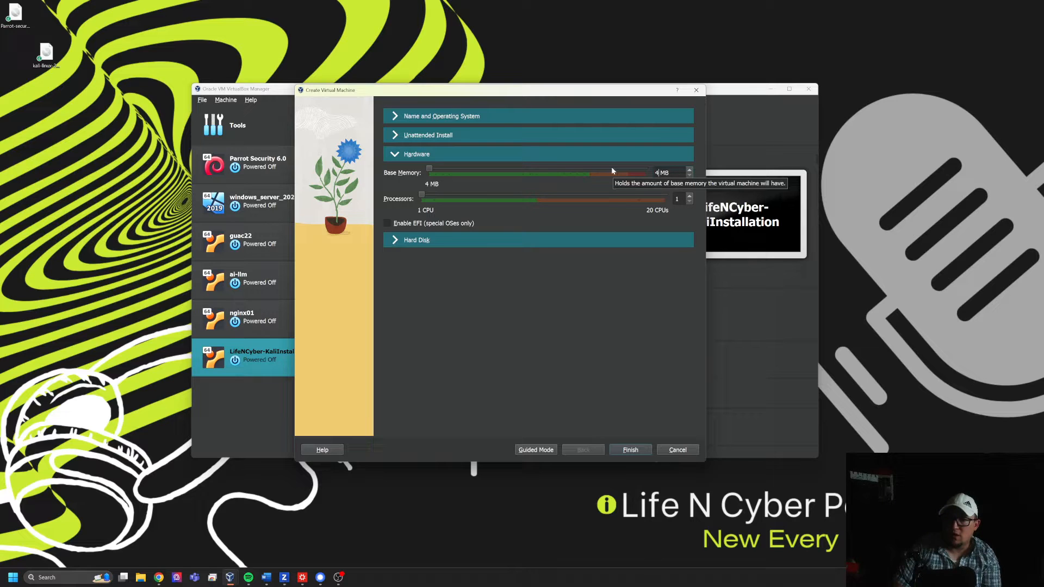
type("096")
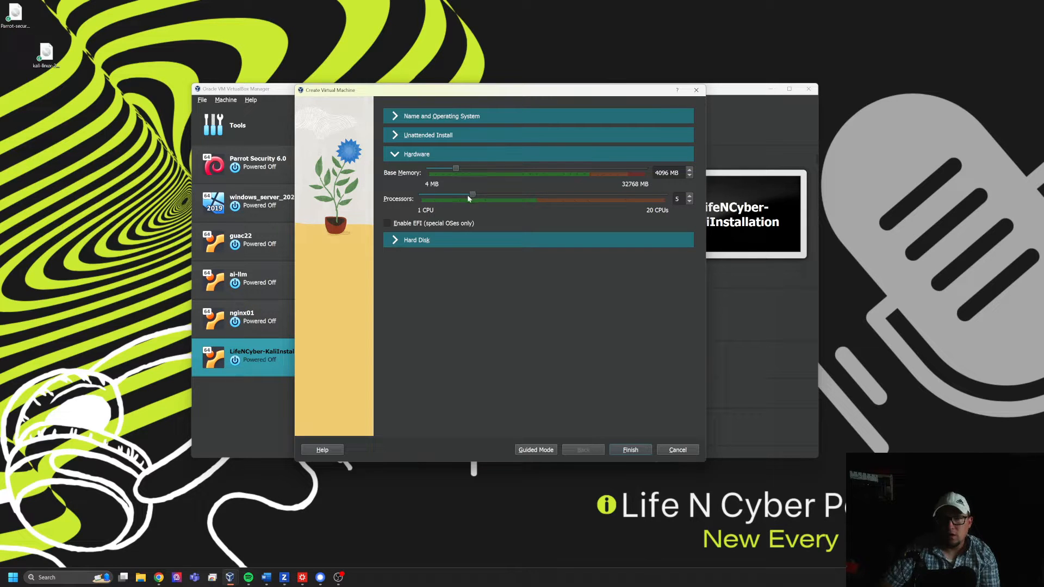
- Set the virtual hard disk size to 40 GB and finish creating the virtual machine
left_click(423, 240)
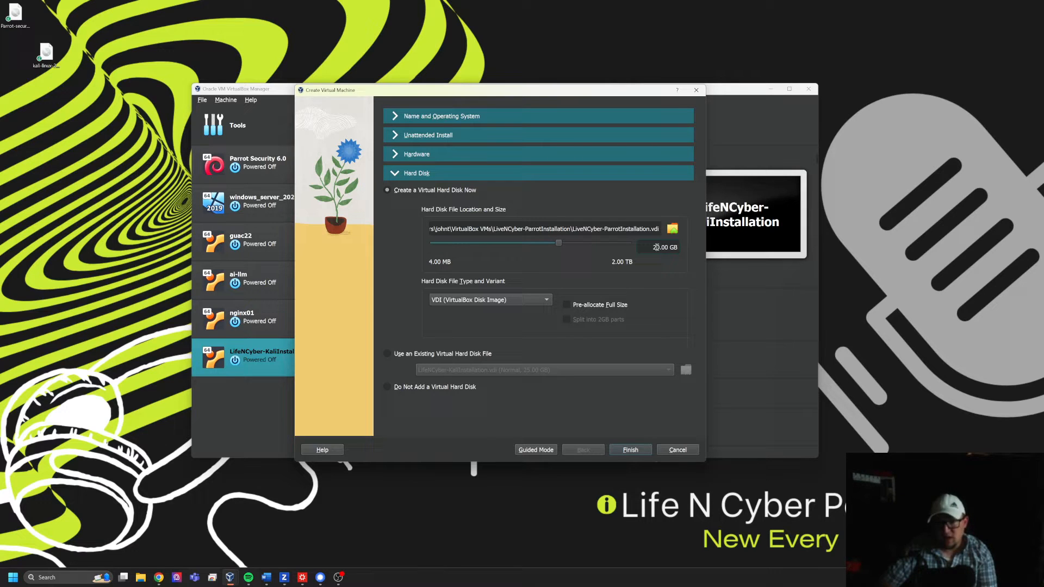
key("BackSpace")
type("40")
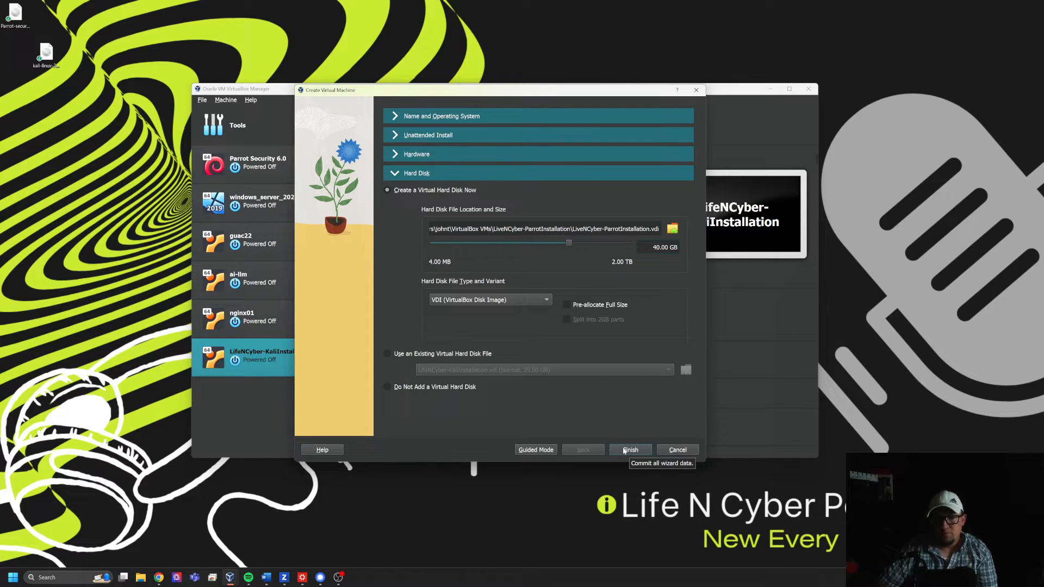
left_click(625, 451)
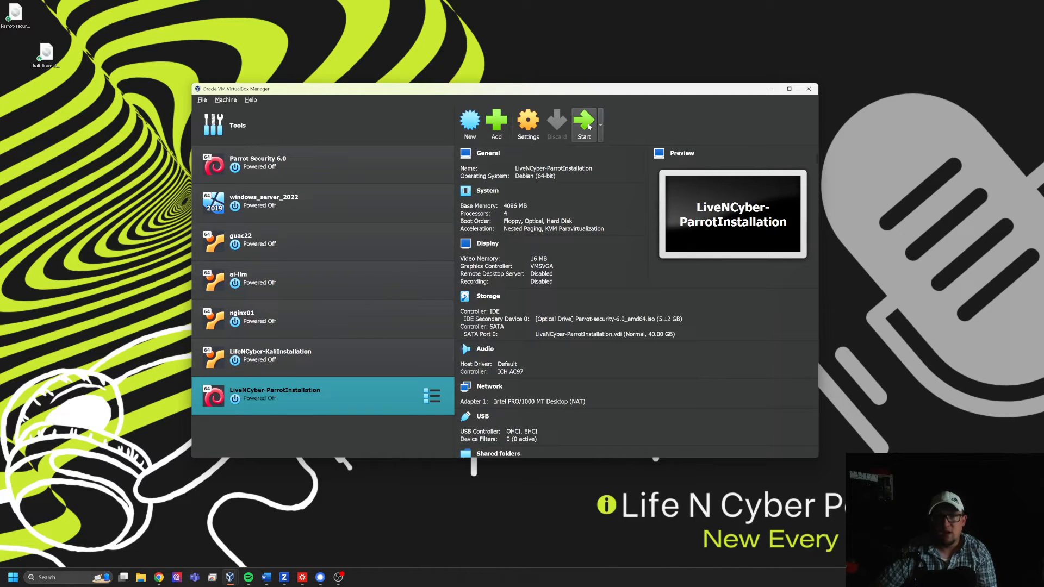
- Start the LiveNCyber-ParrotInstallation machine in a maximized window and dismiss the keyboard auto-capture notification
left_click(589, 126)
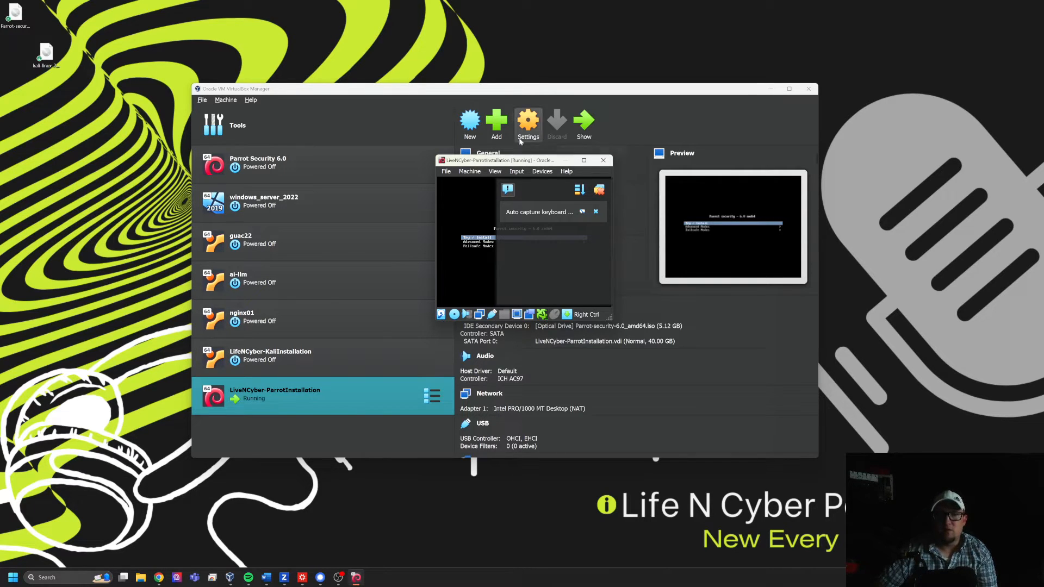
left_click(584, 160)
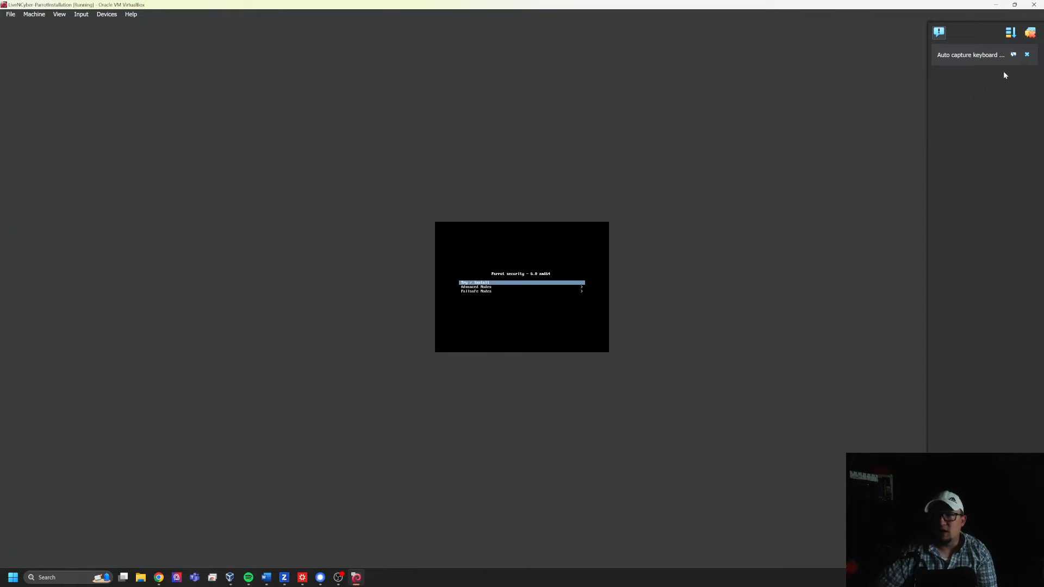
left_click(1027, 54)
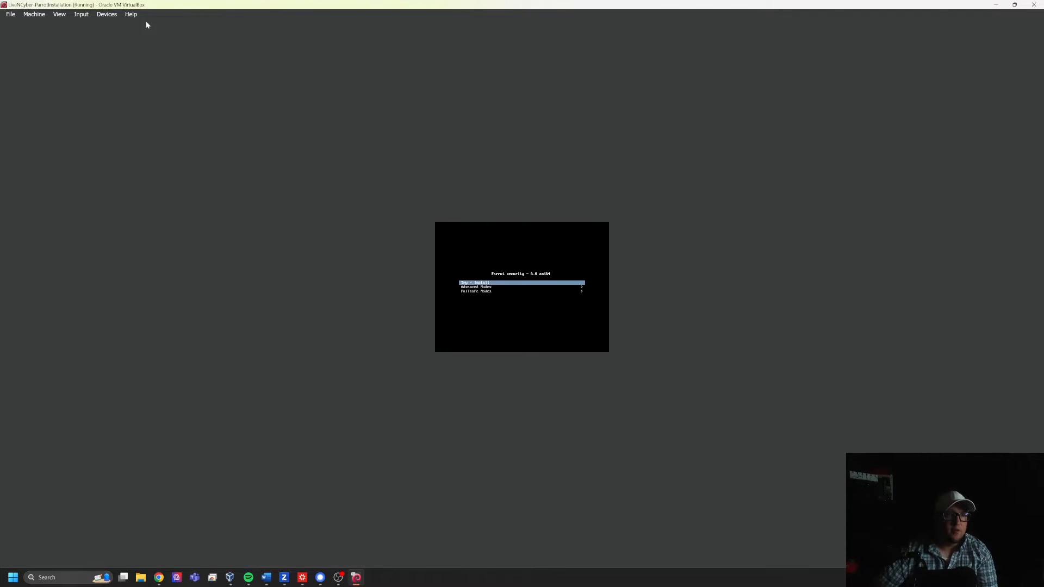
- Switch the running virtual machine's display to Scaled Mode and confirm the change
left_click(107, 16)
mouse_move(59, 15)
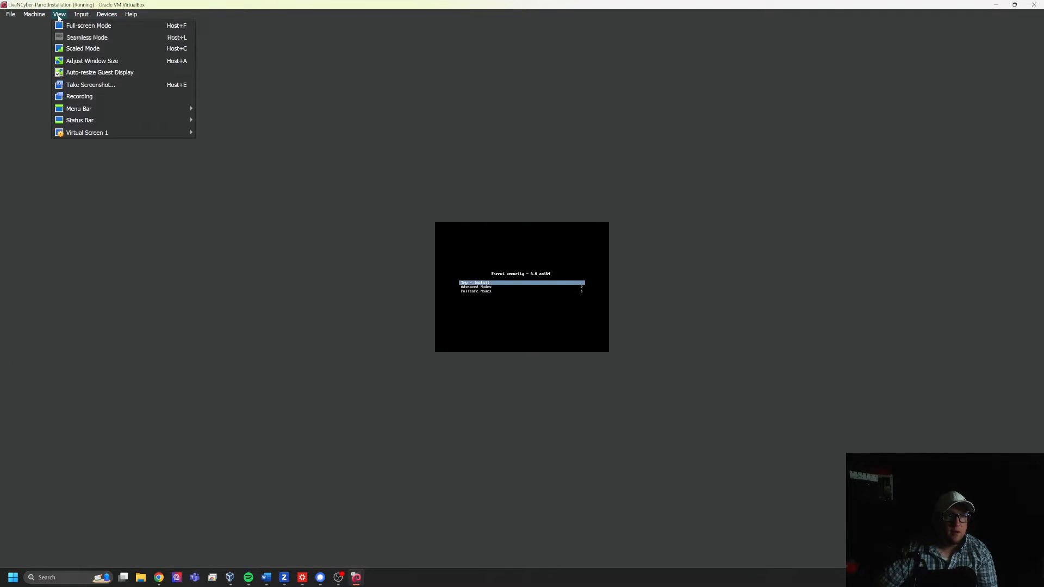
left_click(71, 48)
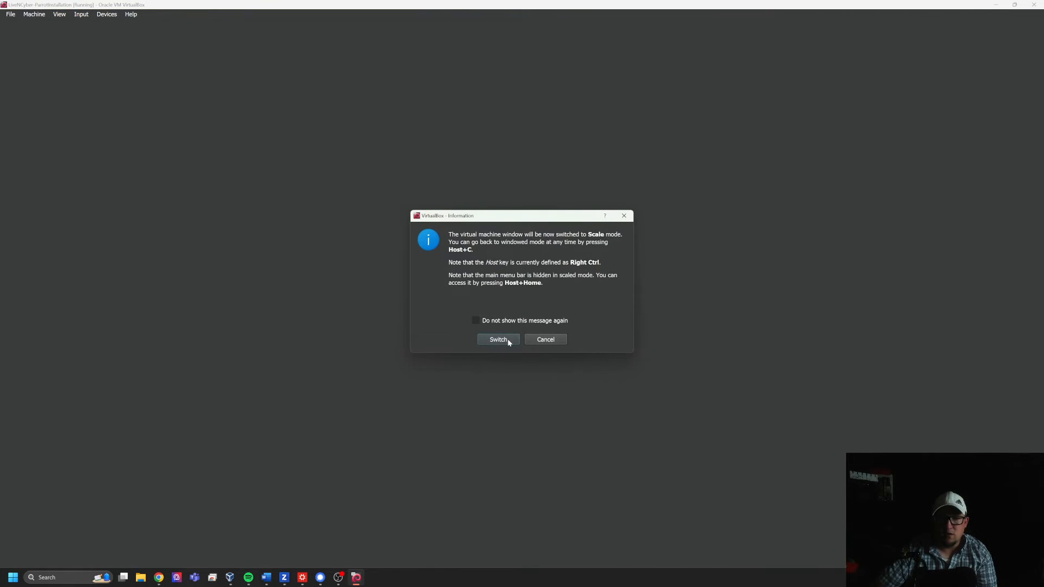
left_click(498, 339)
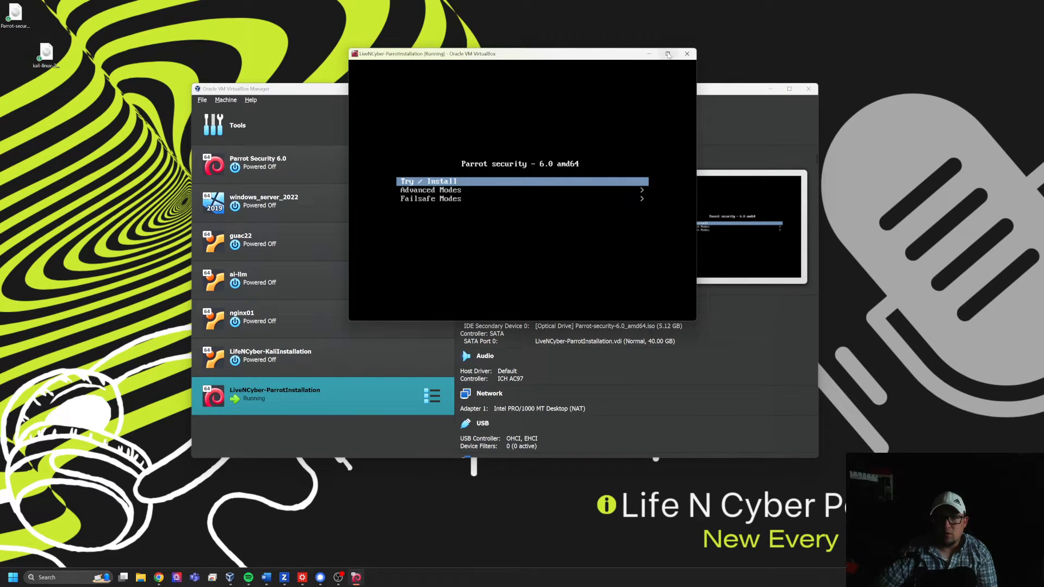
- Maximize the virtual machine window and boot Parrot Security with the Try / Install option
left_click(669, 54)
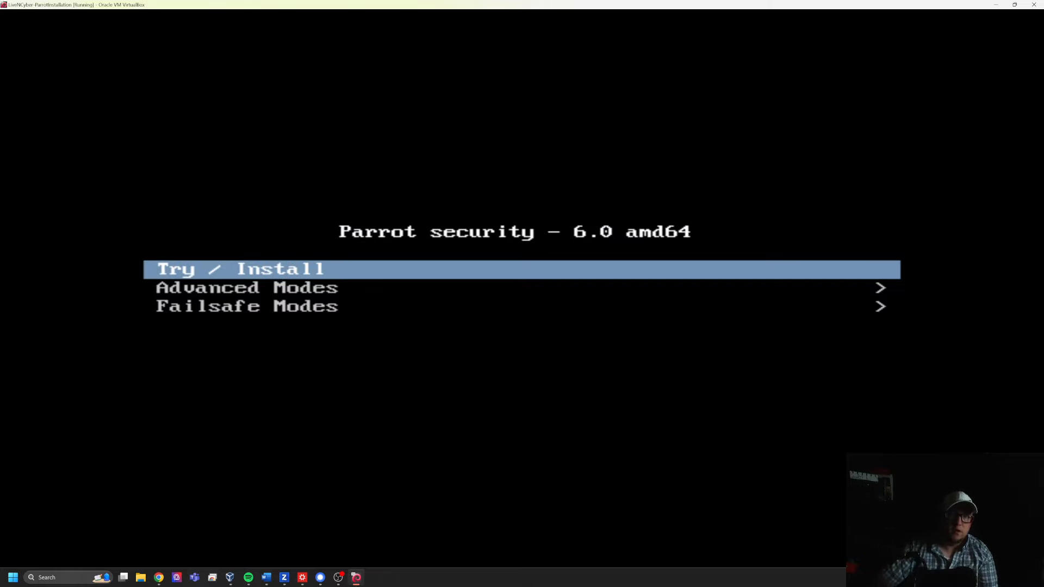
key("Down")
key("Up")
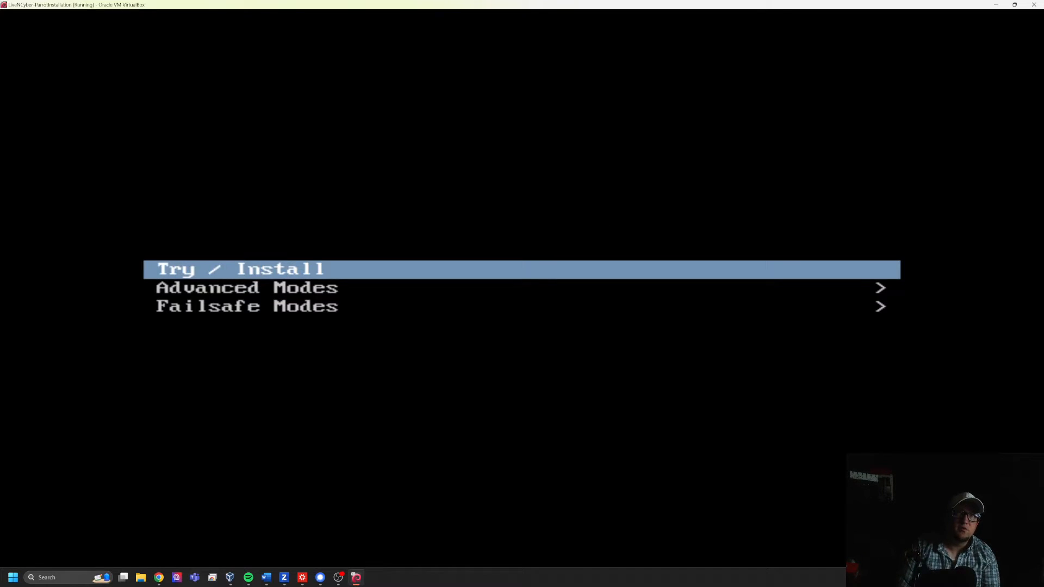
key("Return")
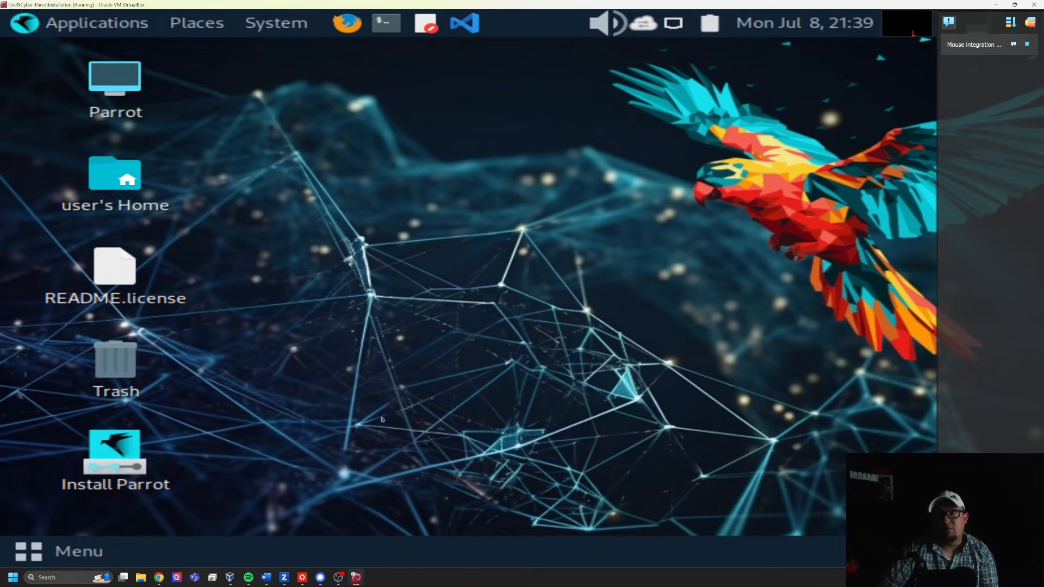
- Launch the Parrot installer from the live desktop, dismiss the mouse integration notification, and accept American English as the language
left_click(114, 451)
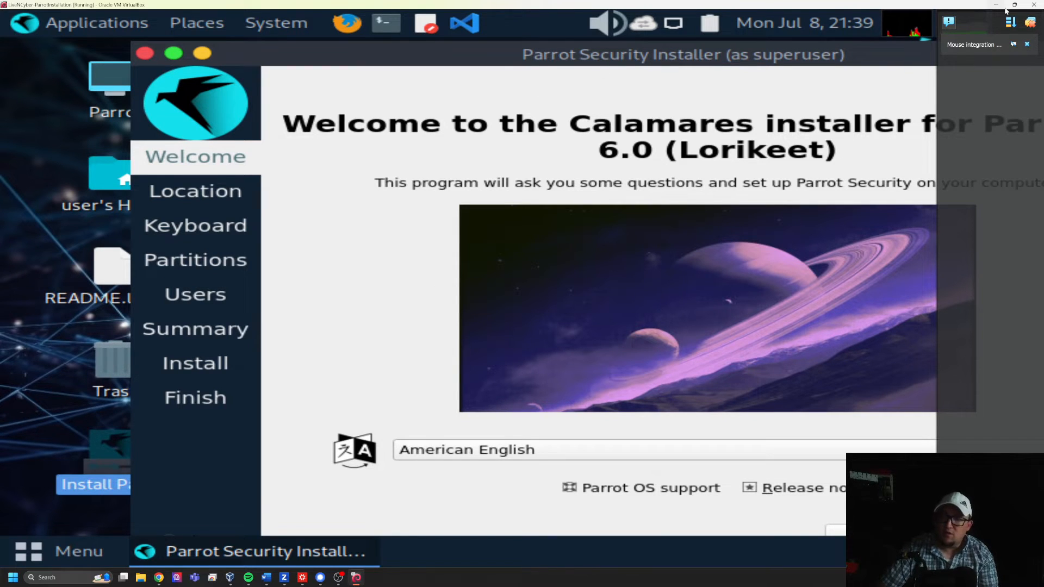
left_click(1027, 44)
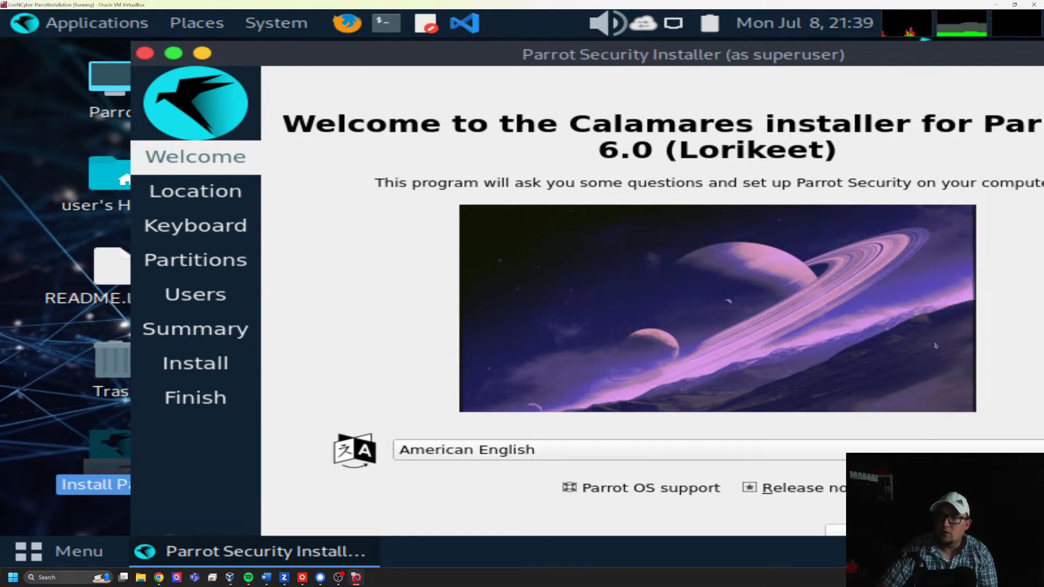
left_click(990, 530)
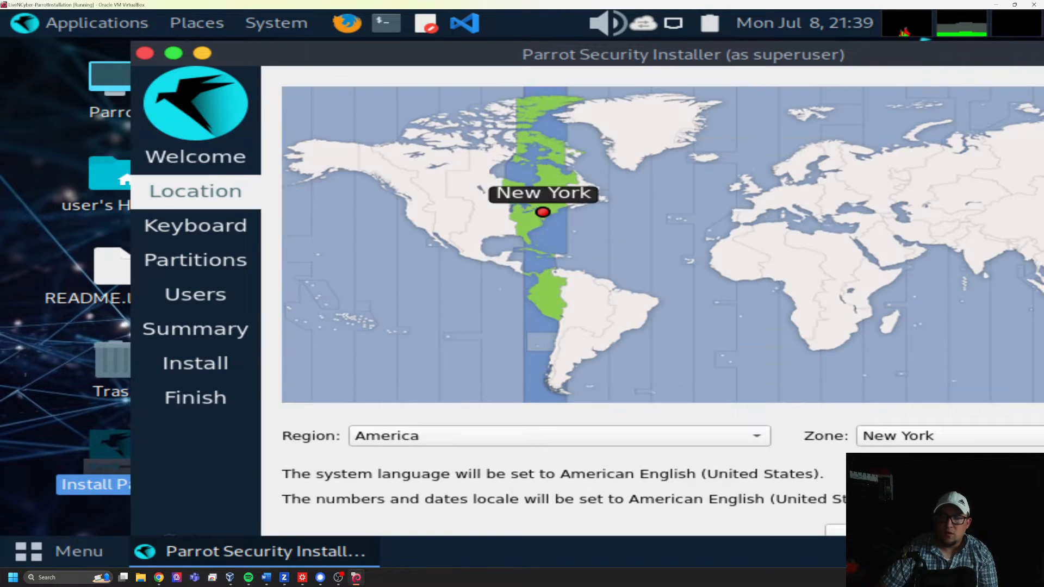
- Set the installation's time zone to Denver and accept the default English (US) keyboard layout
left_click(462, 218)
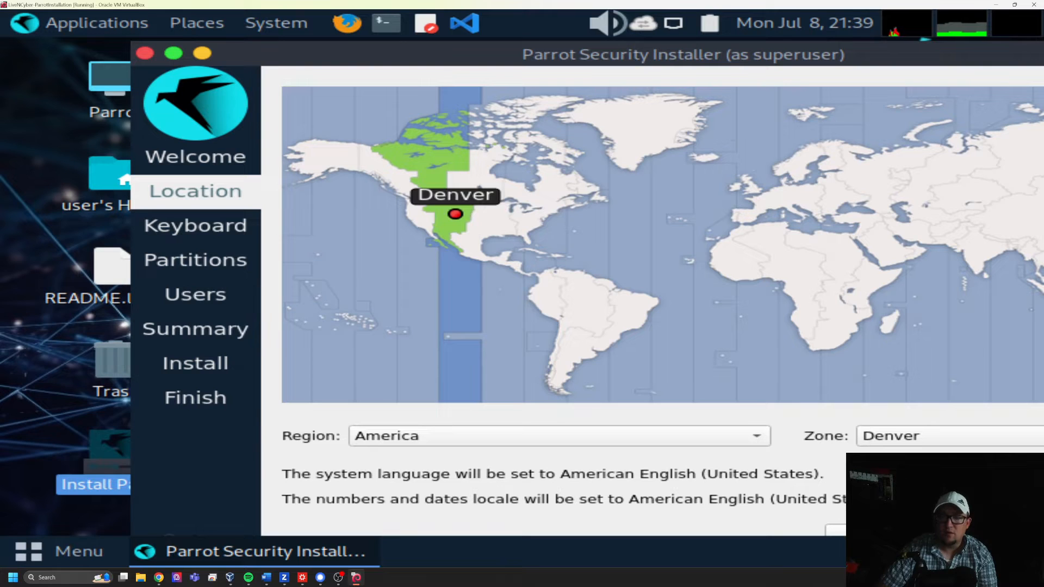
left_click(987, 530)
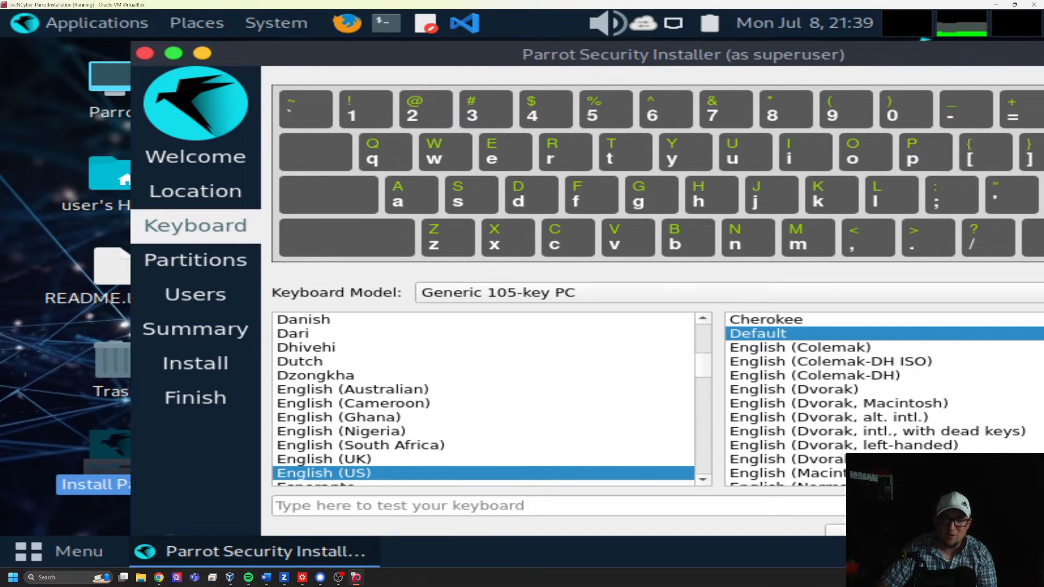
left_click(1000, 530)
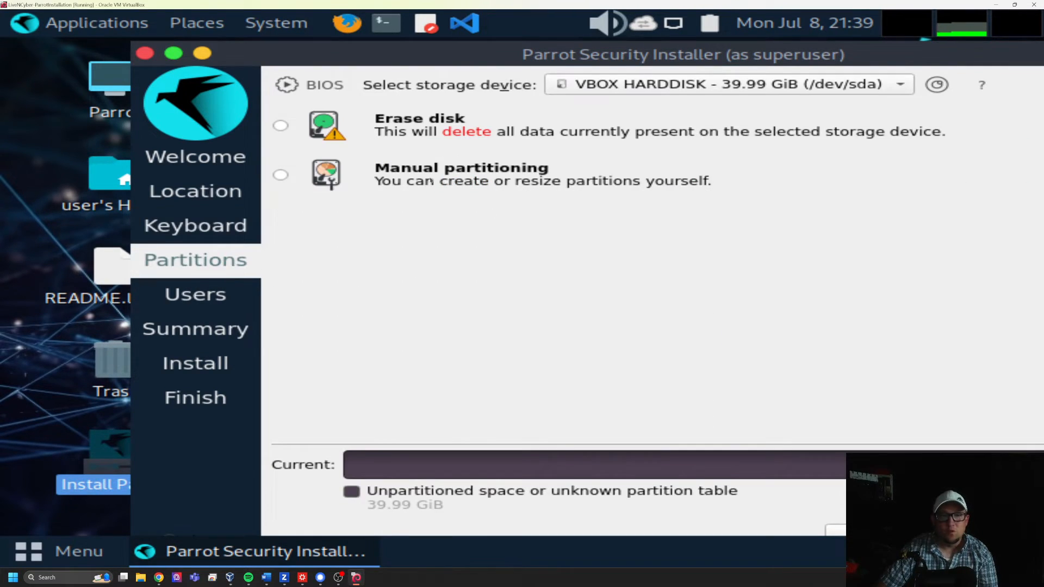
- Choose to erase the VBOX HARDDISK with No Swap and continue to the user setup
left_click(281, 126)
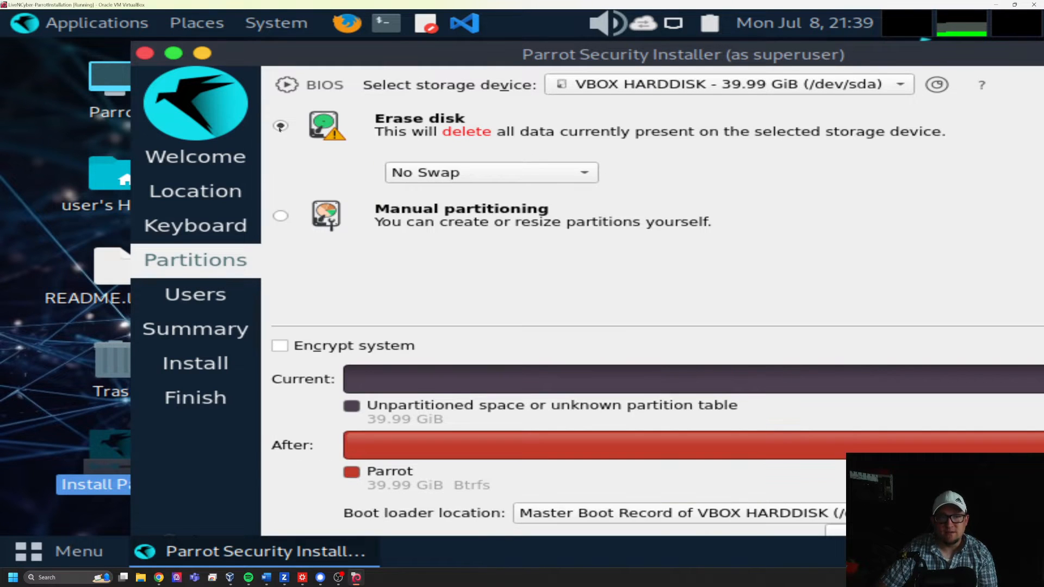
left_click(420, 176)
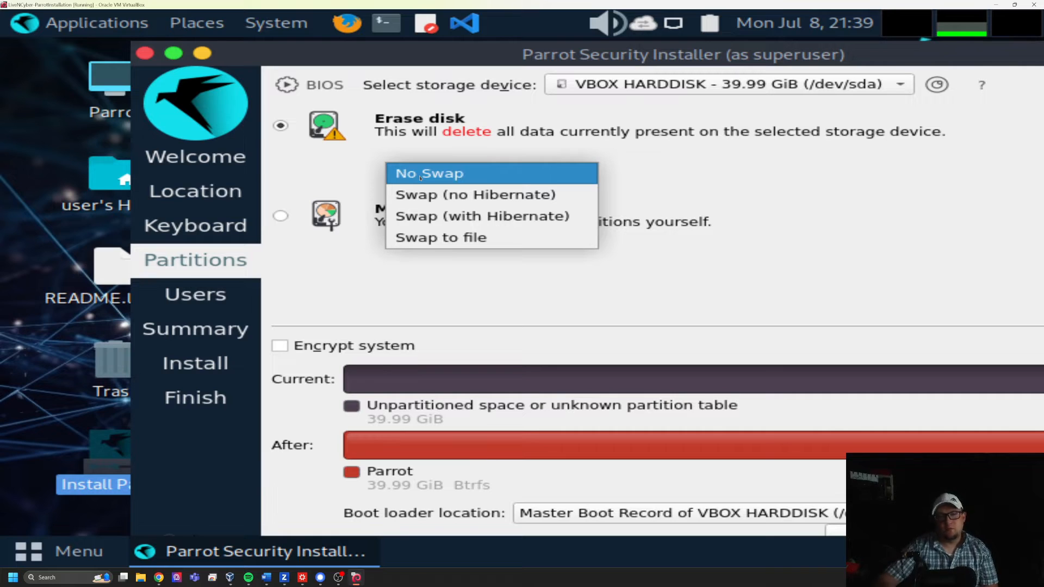
left_click(421, 175)
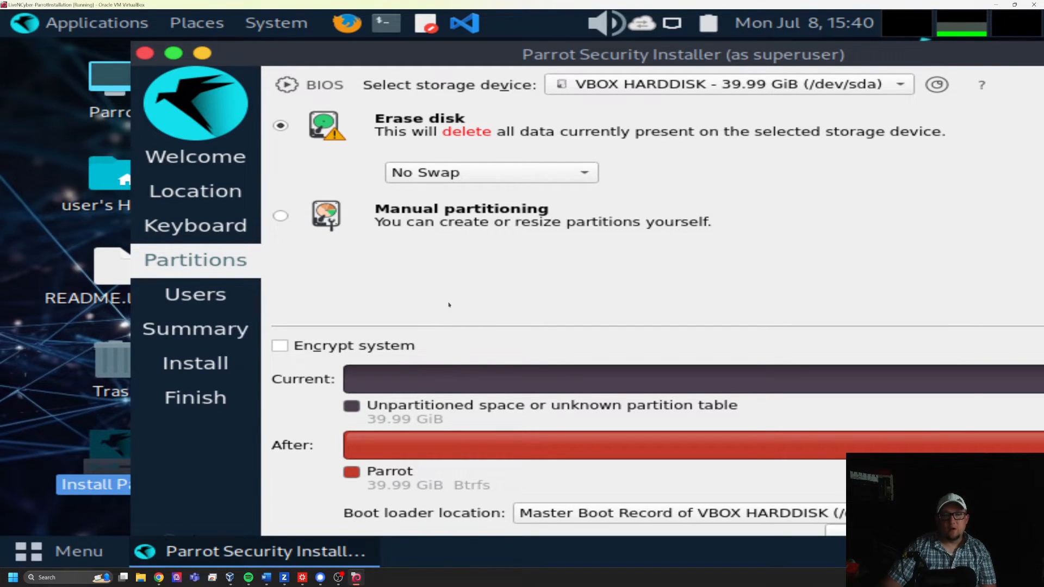
left_click(455, 183)
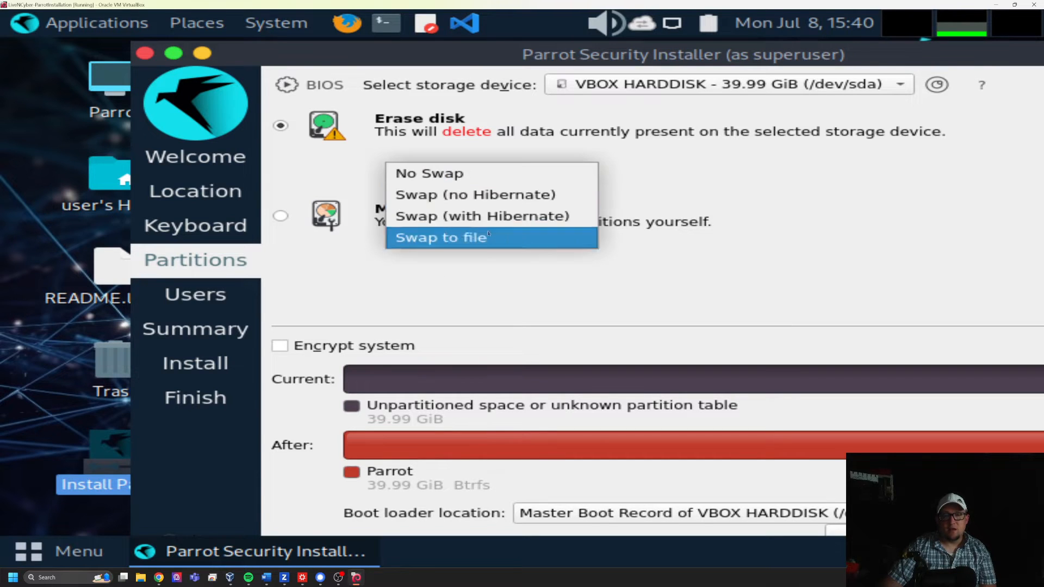
left_click(748, 239)
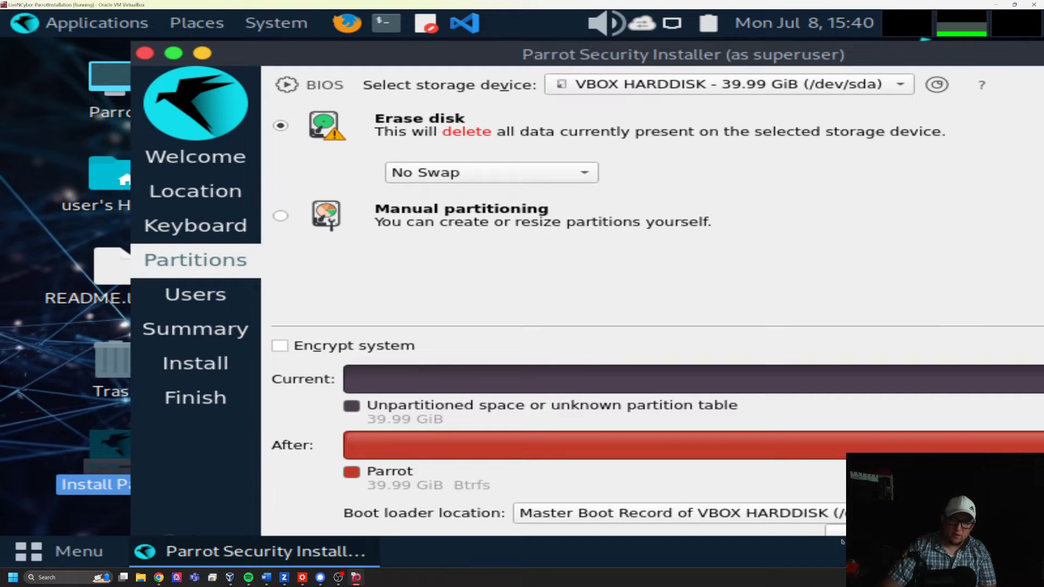
left_click(1003, 530)
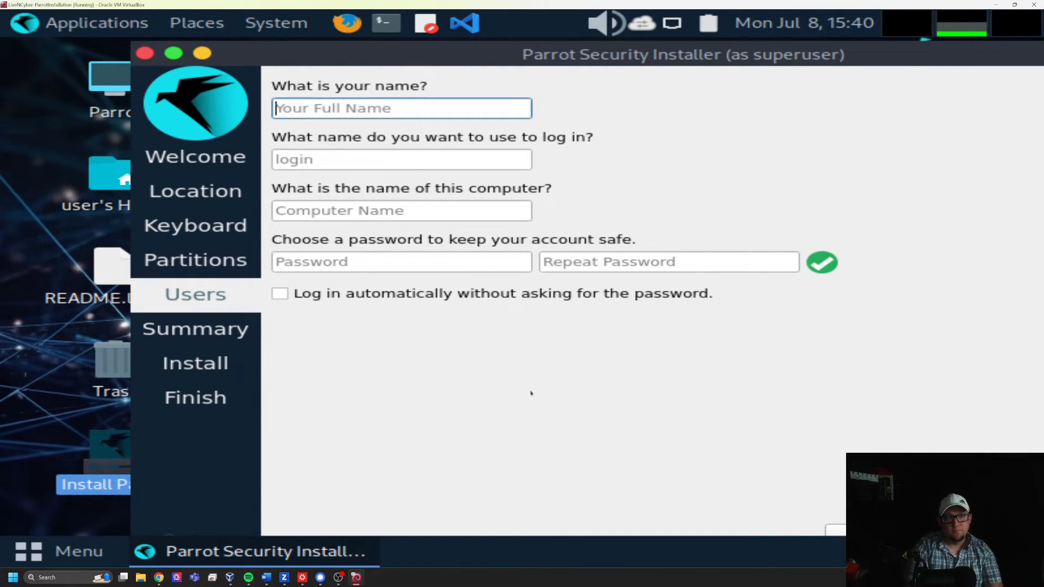
- Enter lifencyber as the user's name and login, and set the computer name to lifencyber-parrot
type("lifencyber")
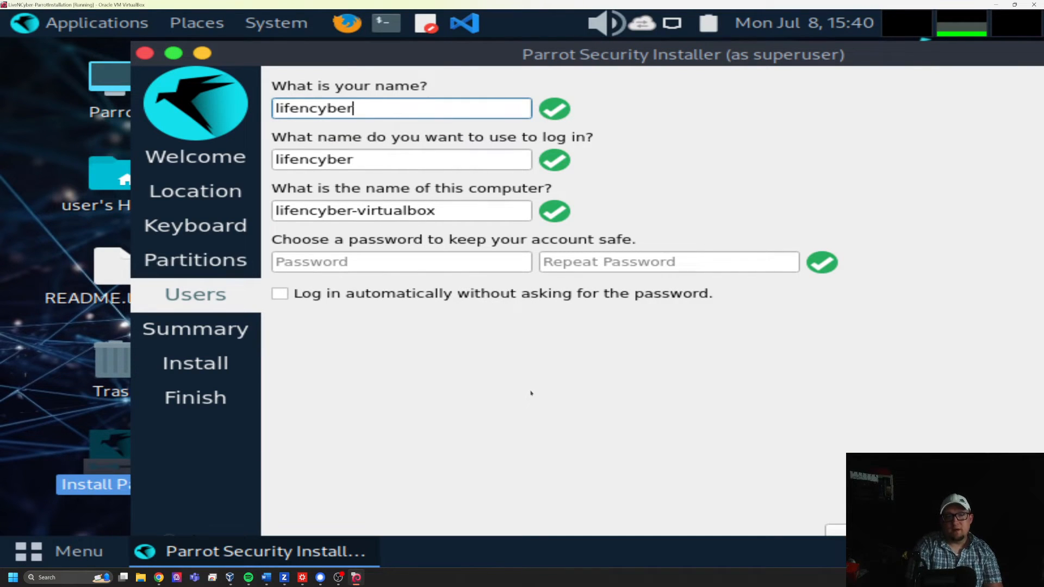
key("Tab")
key("Tab")
key("Tab")
key("shift+Tab")
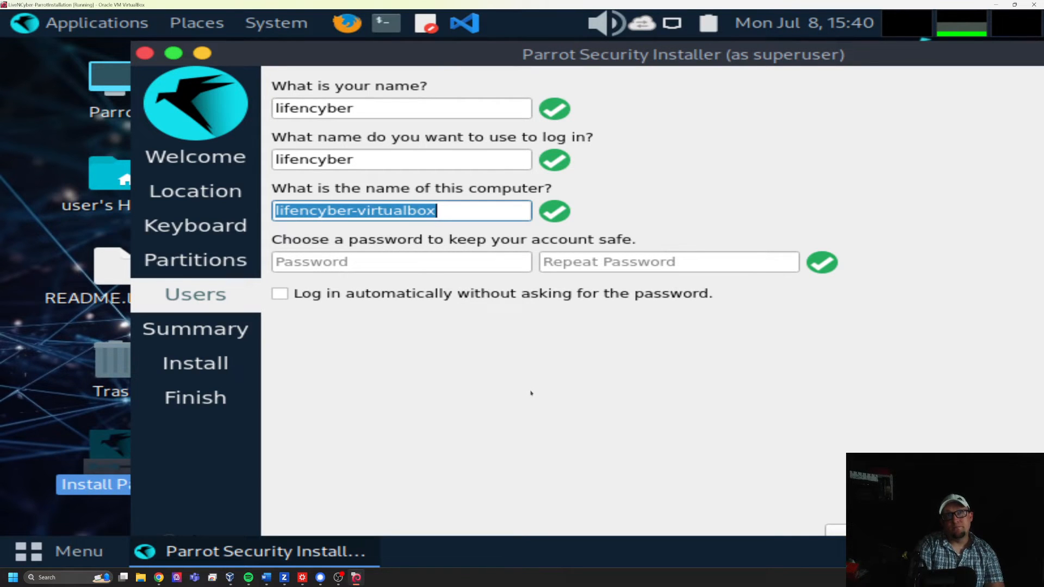
type("lifencyber-")
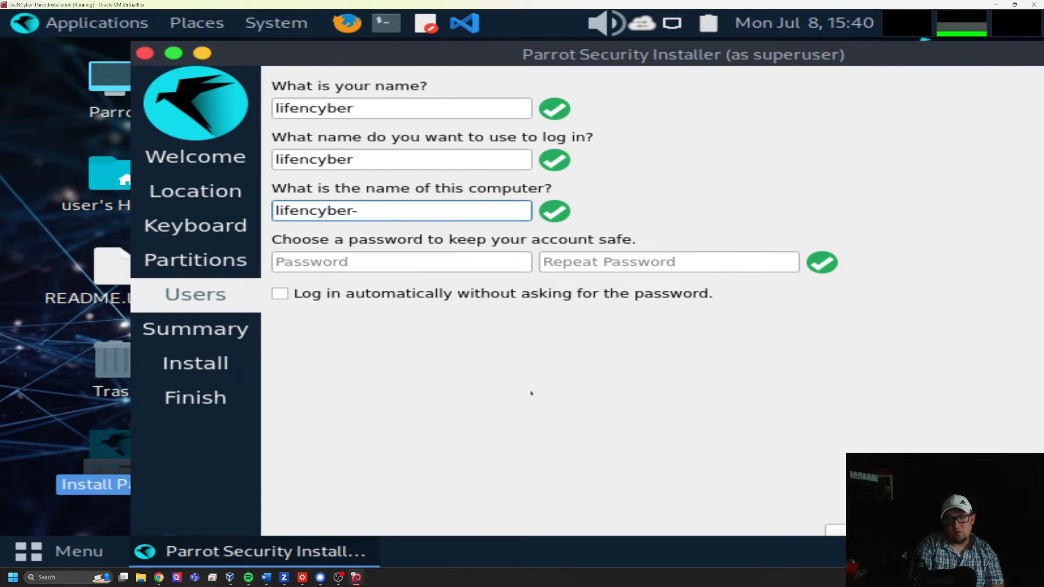
type("parrot")
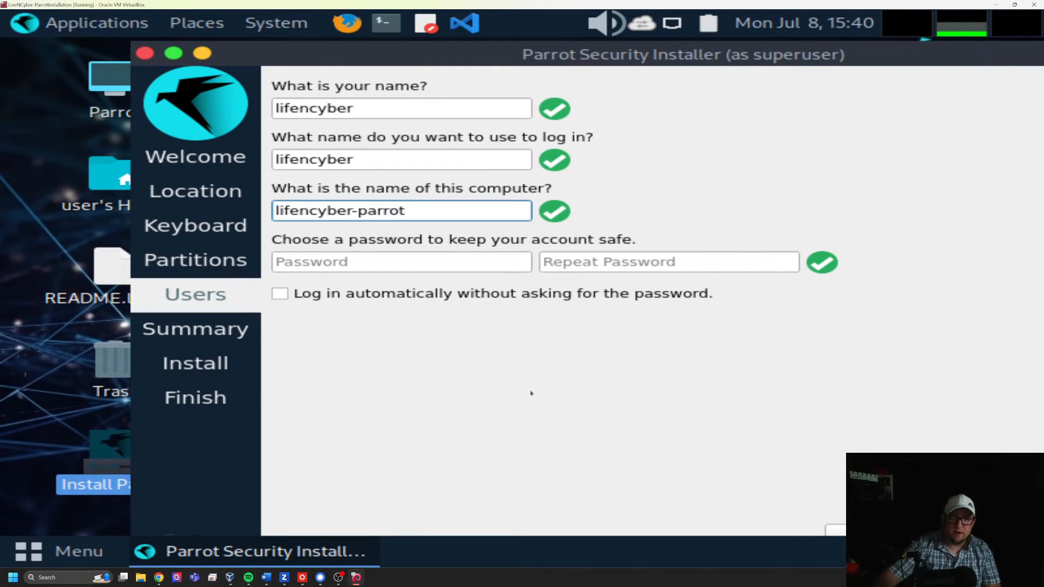
- Enter and repeat the account password, then continue to the installation summary
left_click(484, 265)
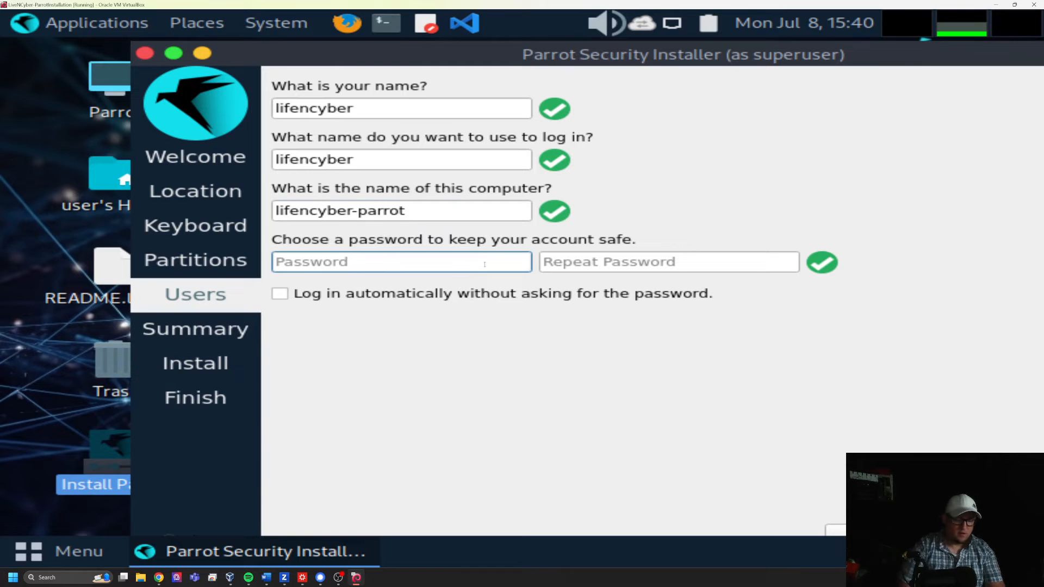
type("**********")
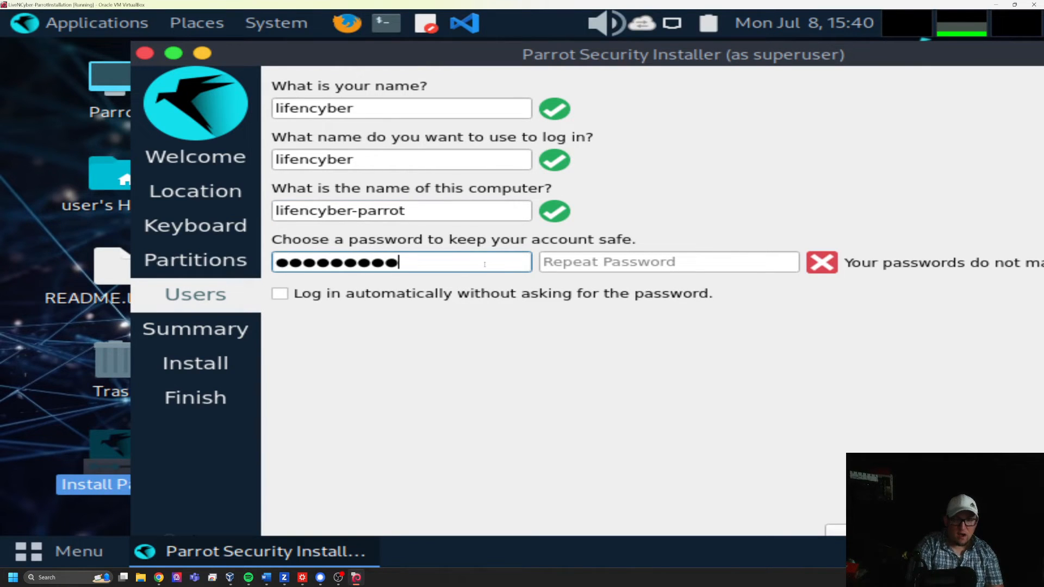
key("Tab")
type("**********")
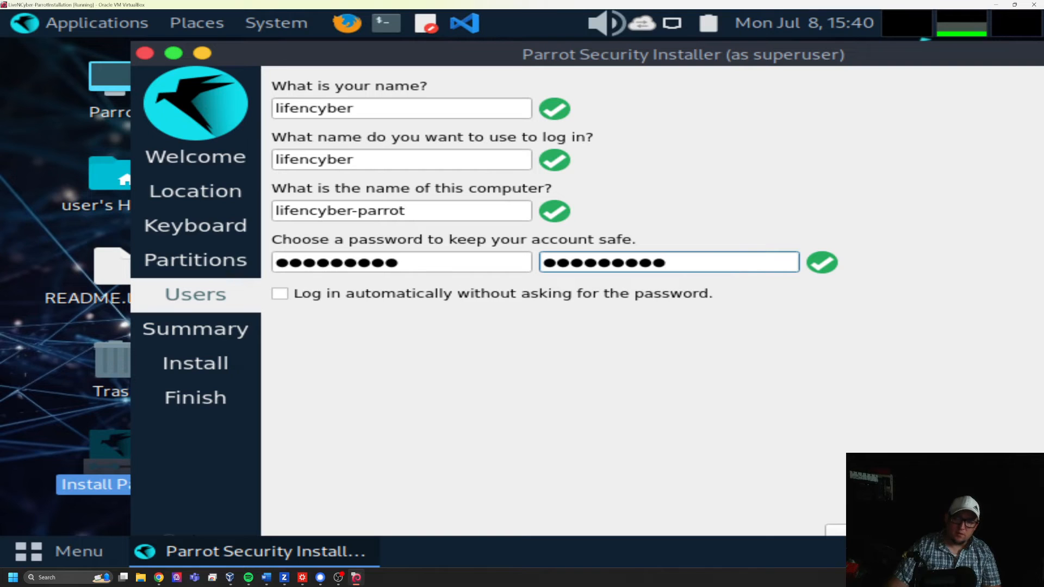
left_click(864, 526)
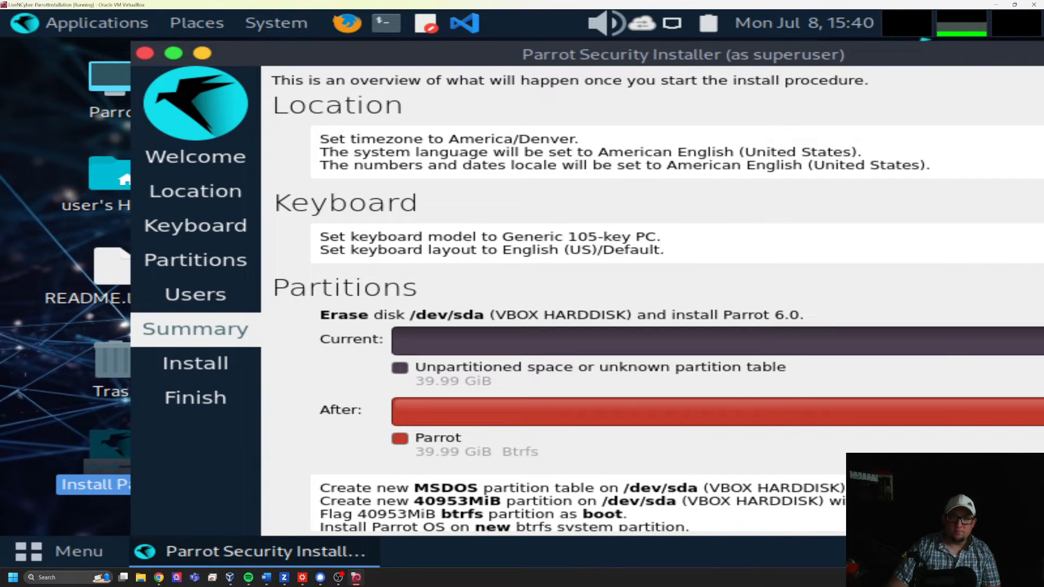
- Review the installation summary, reposition the installer window so its Install option is reachable, and confirm starting the Parrot 6.0 installation
scroll(577, 386, "down", 1)
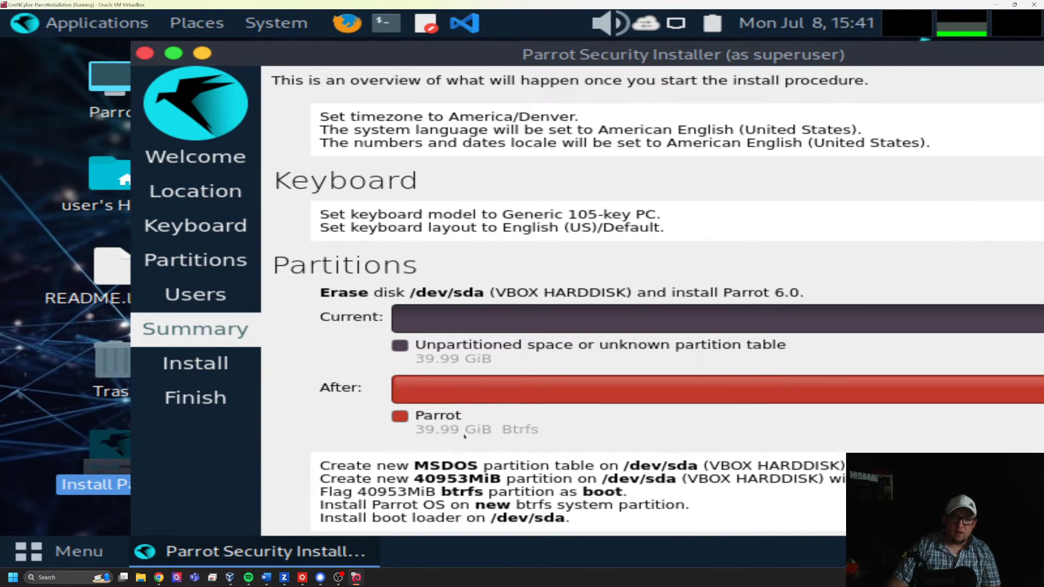
scroll(383, 218, "up", 1)
scroll(396, 276, "down", 1)
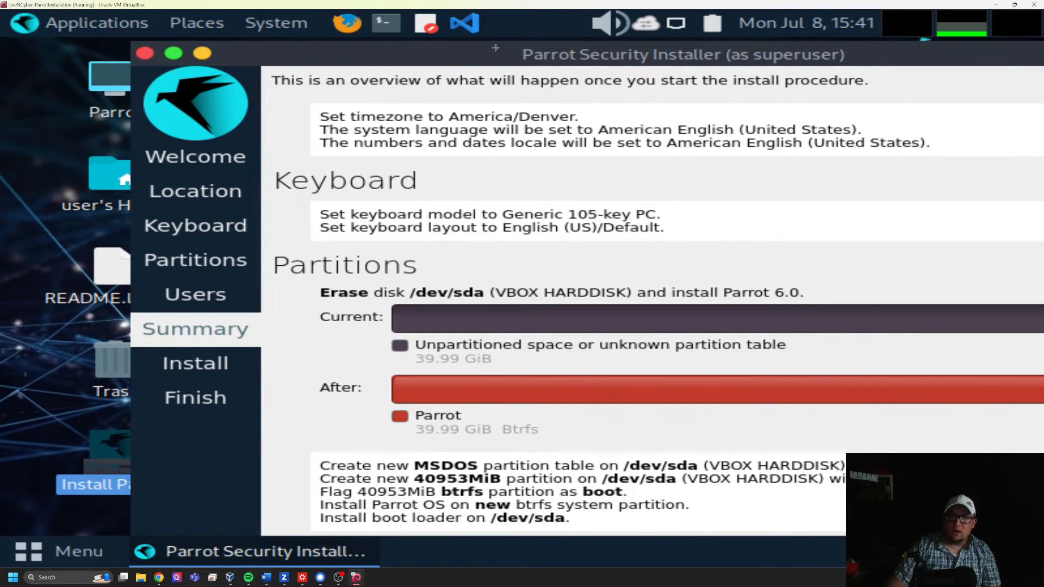
left_click_drag(398, 56, 408, 131)
right_click(532, 72)
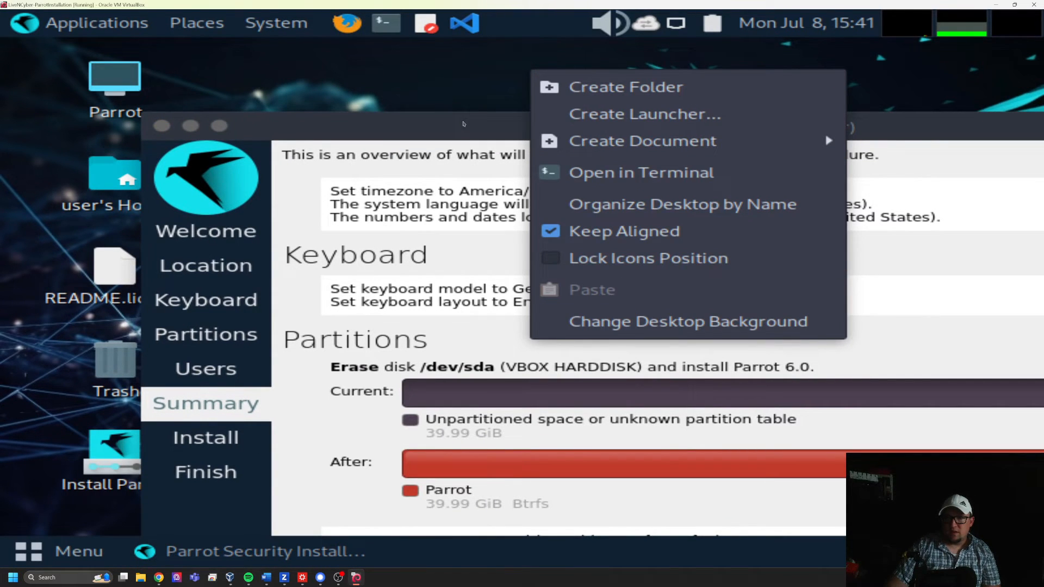
left_click(463, 124)
left_click_drag(463, 123, 324, 42)
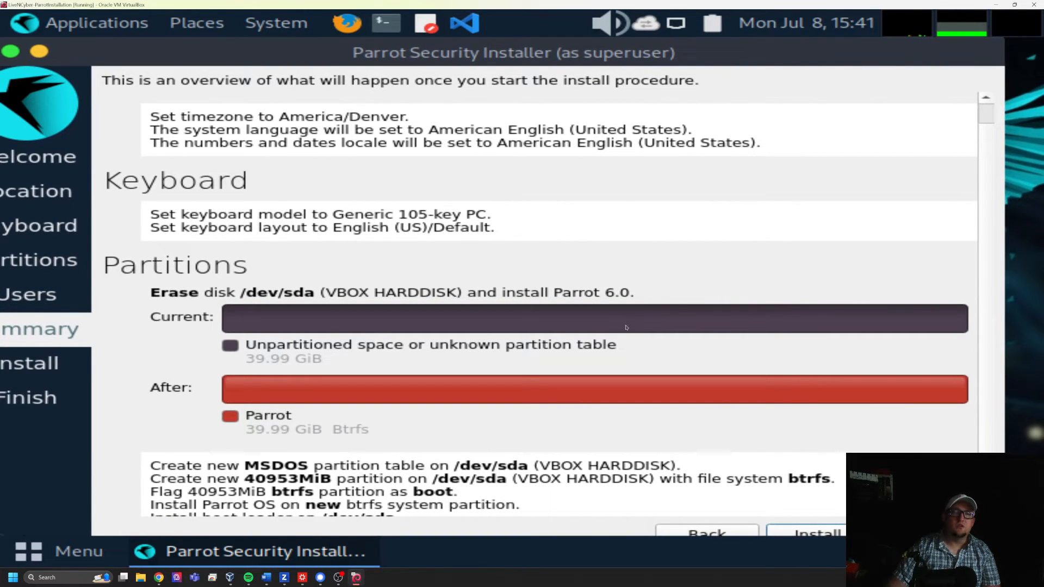
left_click(774, 534)
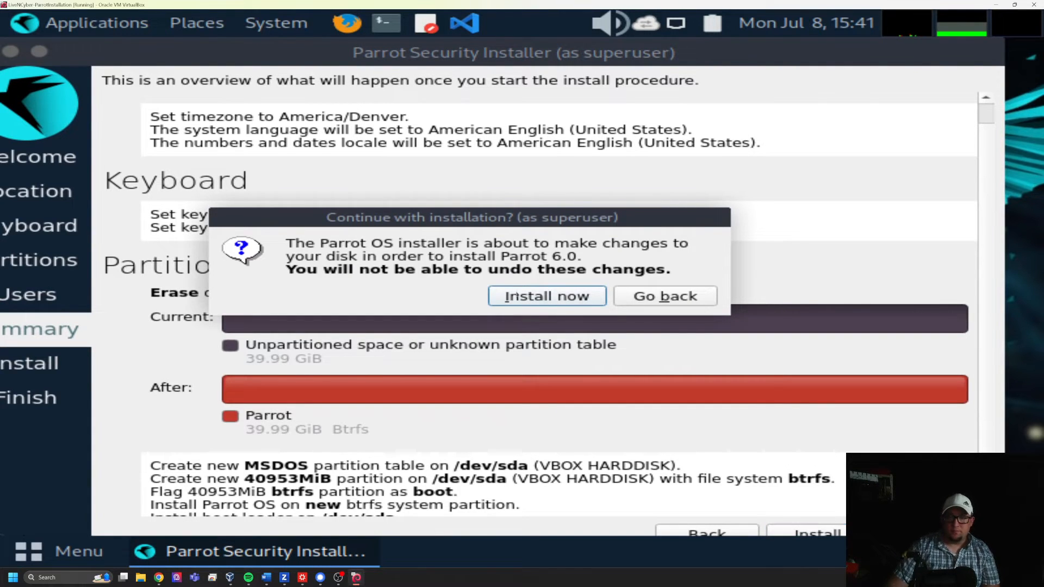
left_click(516, 294)
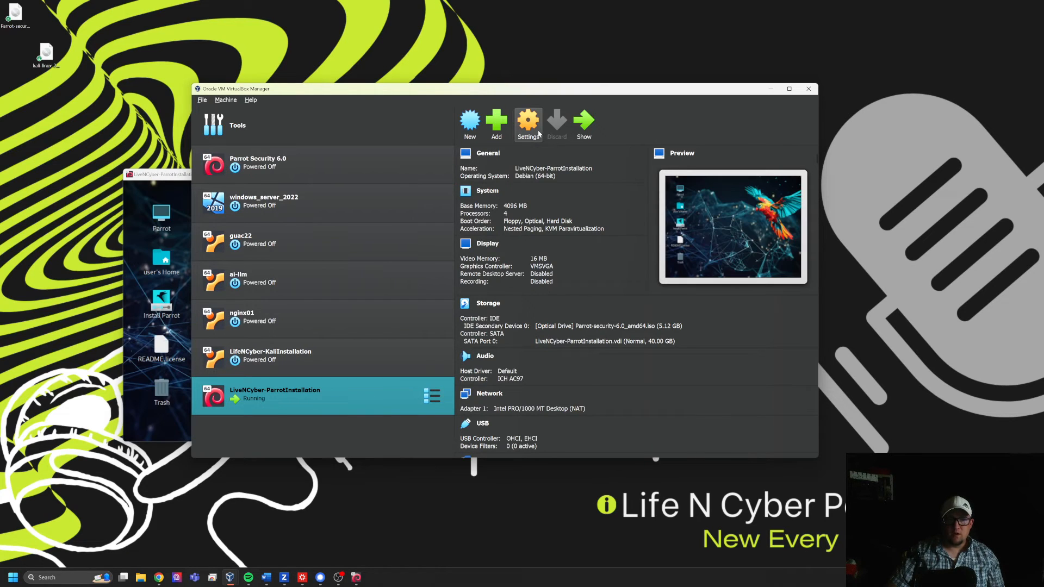
- Remove the Parrot Security 6.0 ISO from the LiveNCyber-ParrotInstallation machine's virtual optical drive and save the settings
left_click(528, 124)
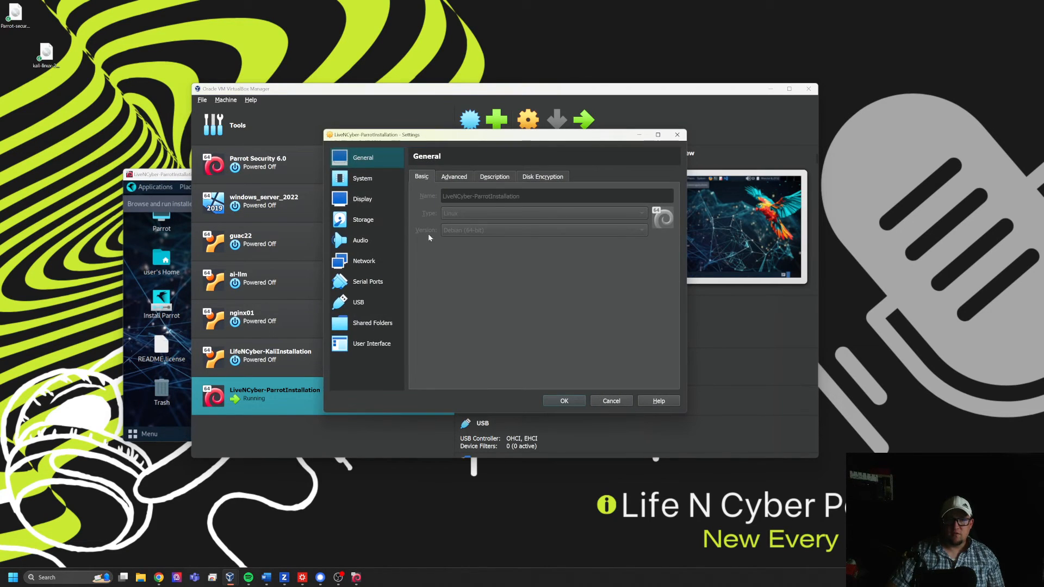
left_click(351, 220)
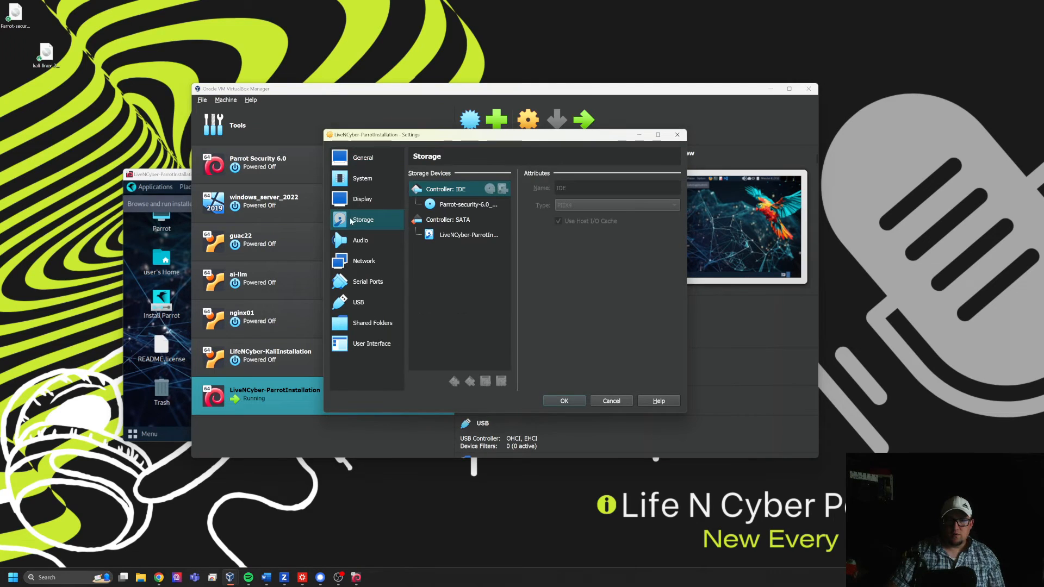
left_click(472, 205)
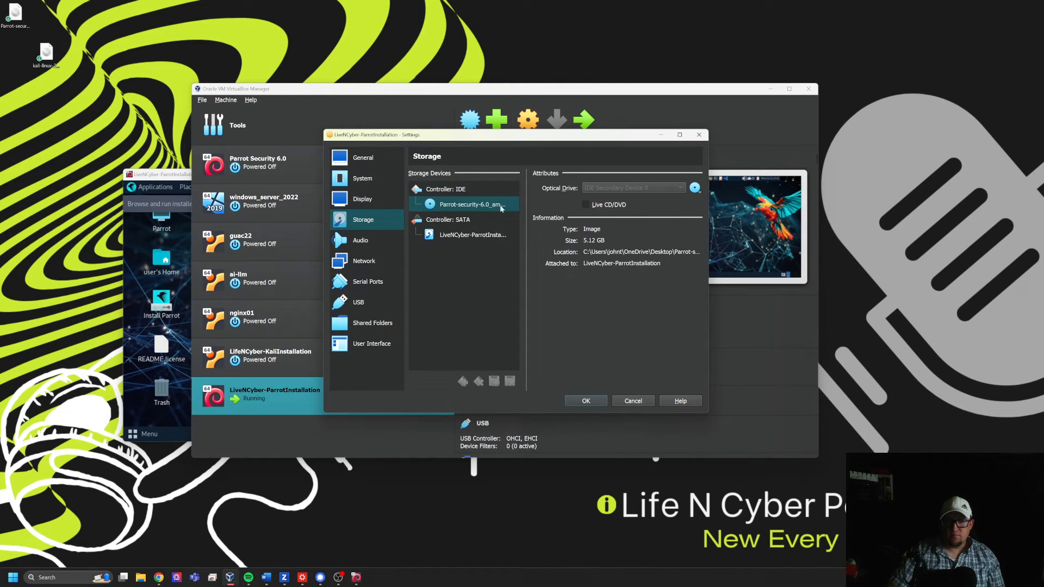
left_click(695, 187)
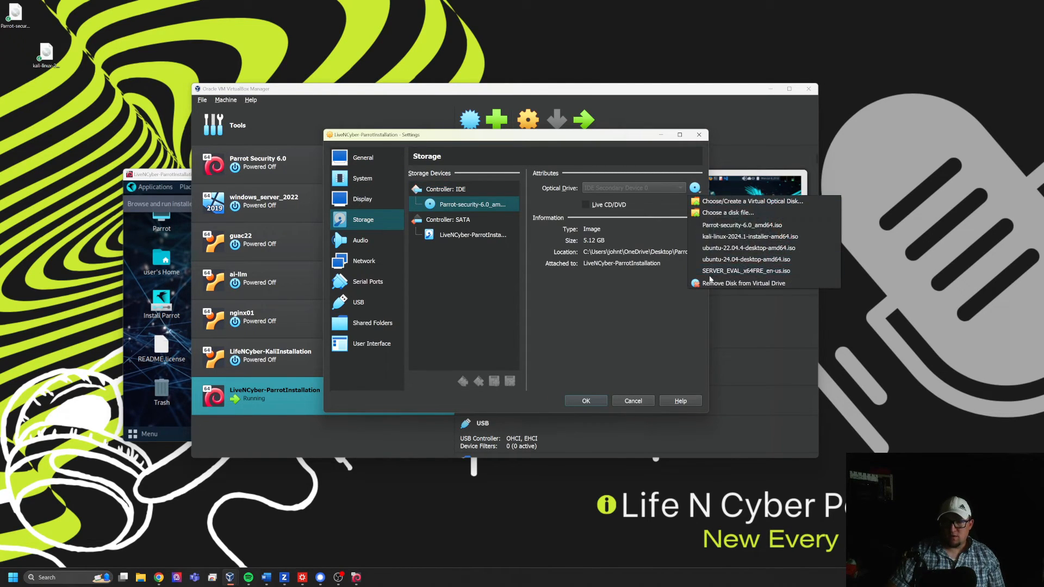
left_click(713, 283)
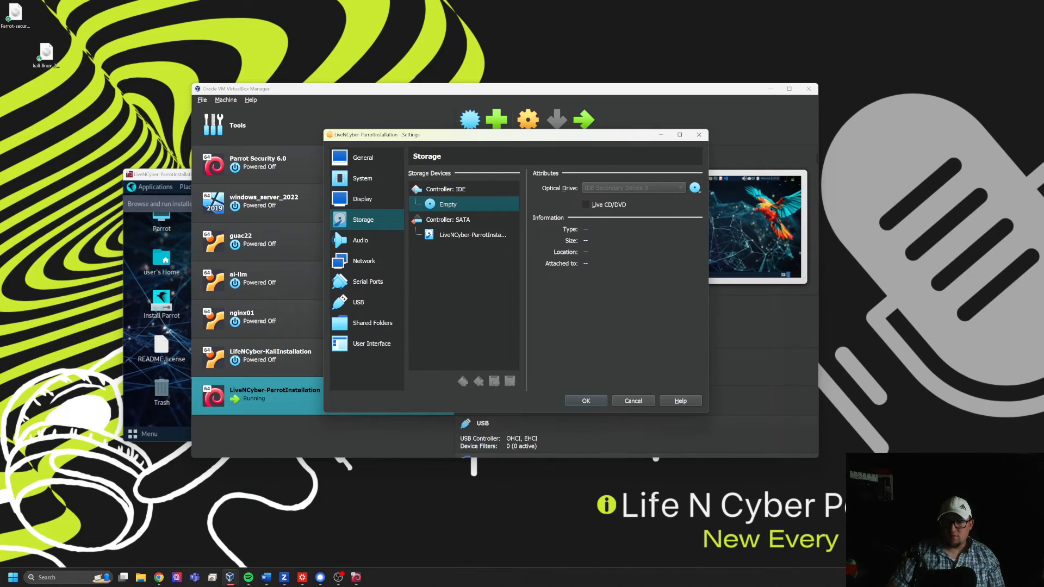
left_click(587, 403)
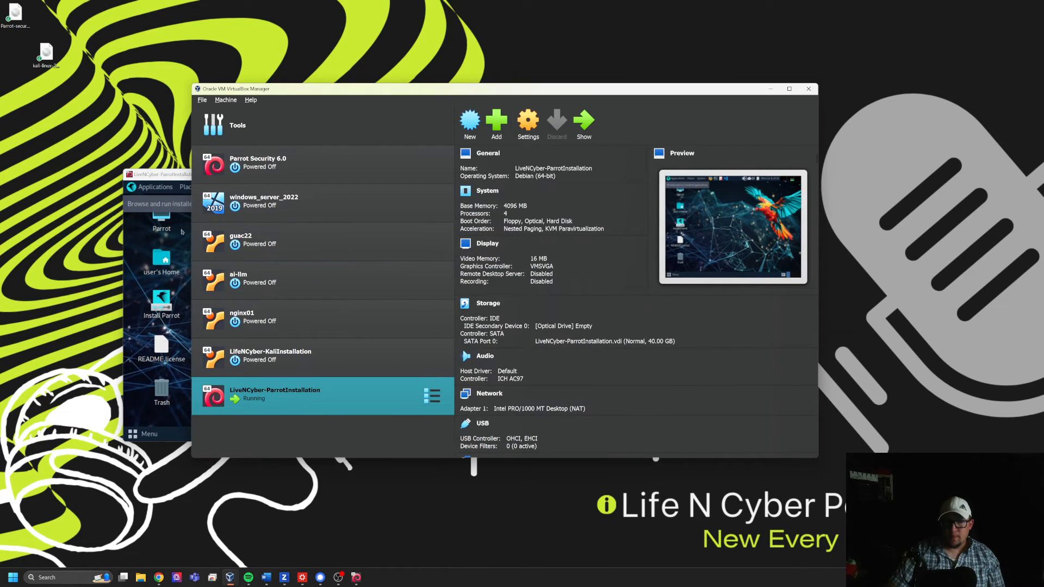
- Restart the Parrot live system running in the LiveNCyber-ParrotInstallation virtual machine
left_click(148, 176)
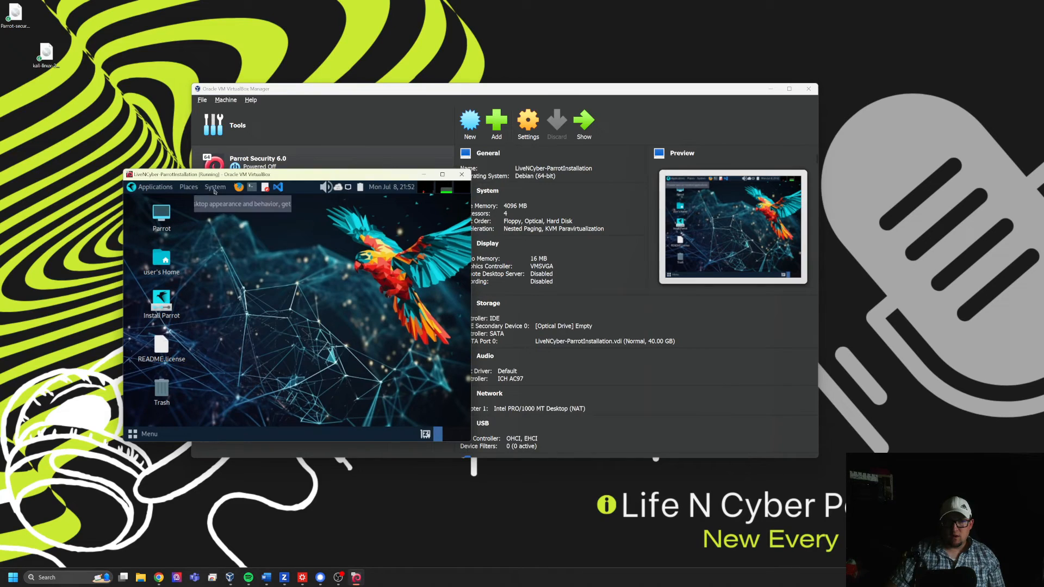
left_click(215, 187)
left_click(215, 189)
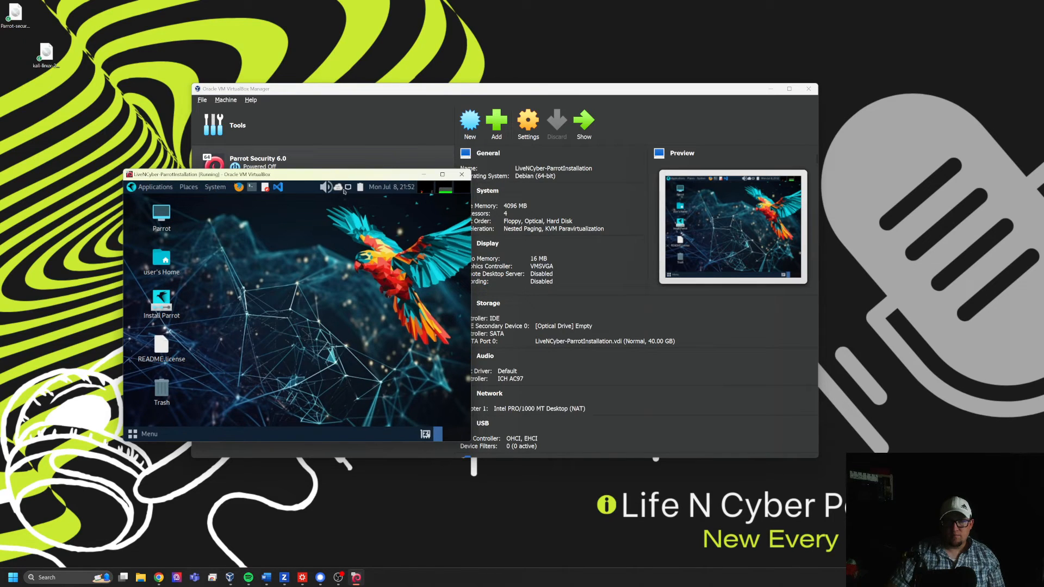
left_click(214, 190)
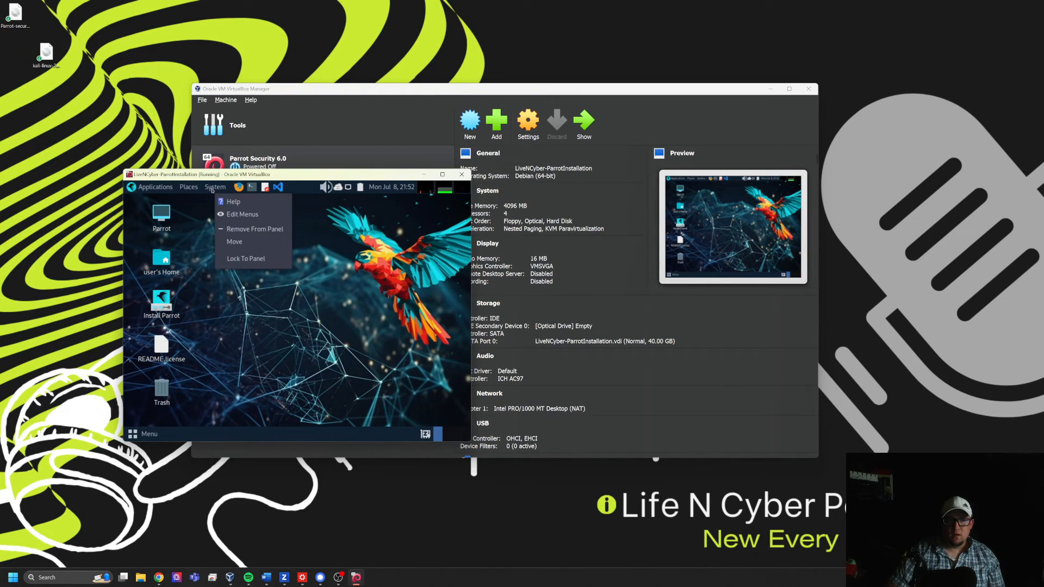
left_click(214, 190)
left_click(212, 189)
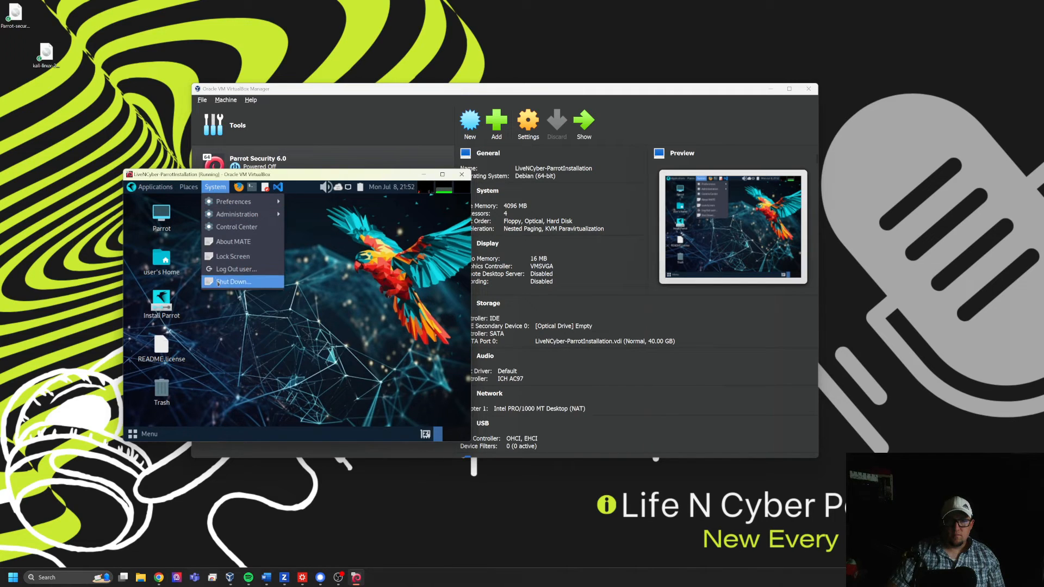
left_click(231, 282)
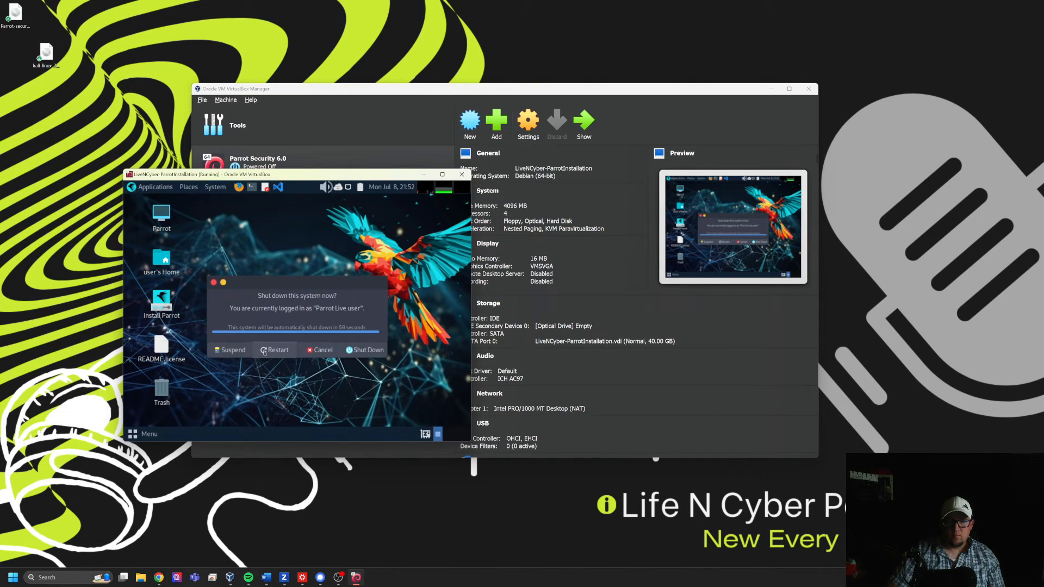
left_click(276, 349)
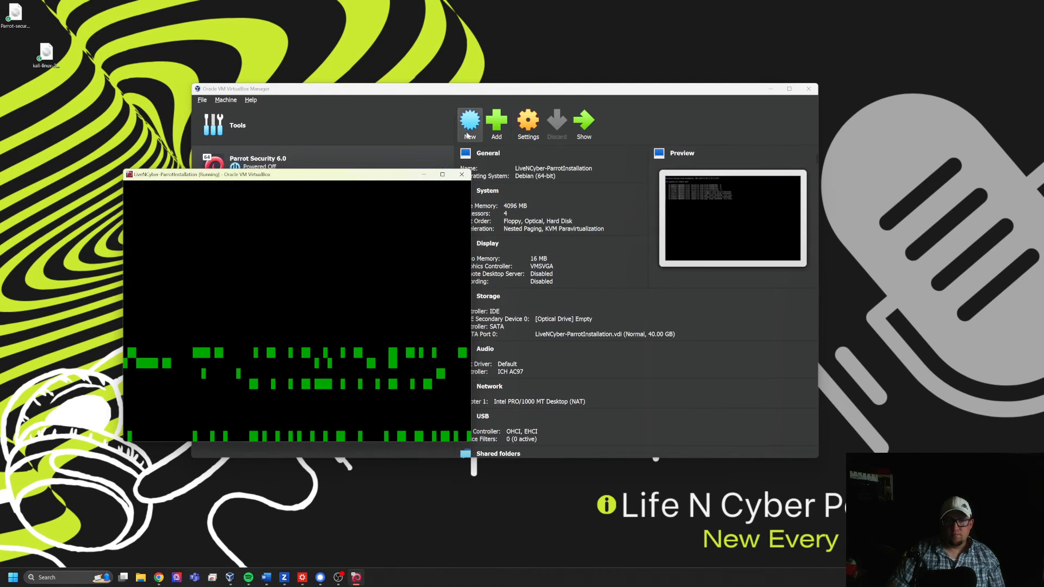
- Maximize the virtual machine window and log in to the installed Parrot system as lifencyber with the account password
left_click(443, 175)
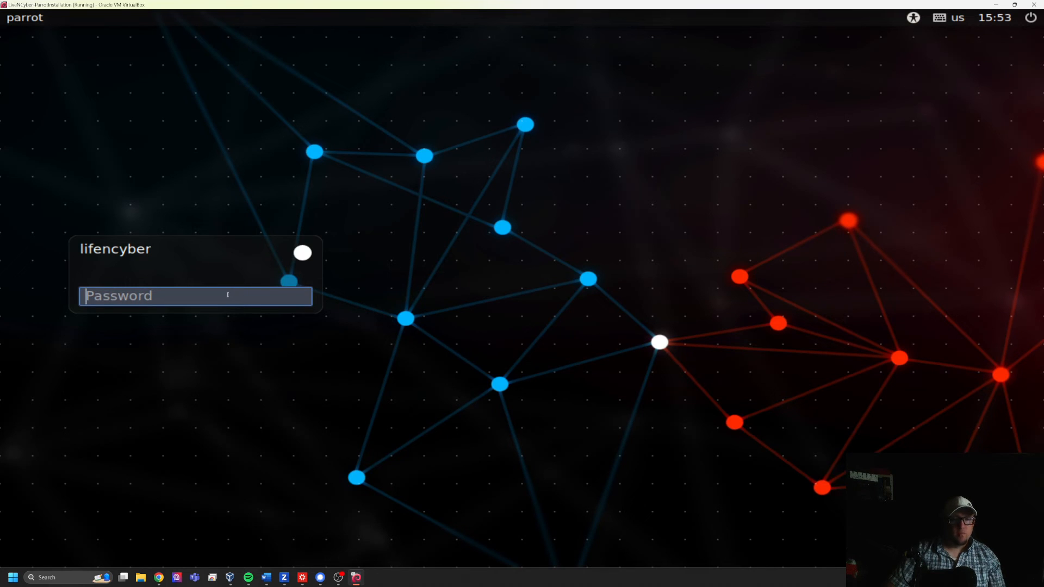
type("**********")
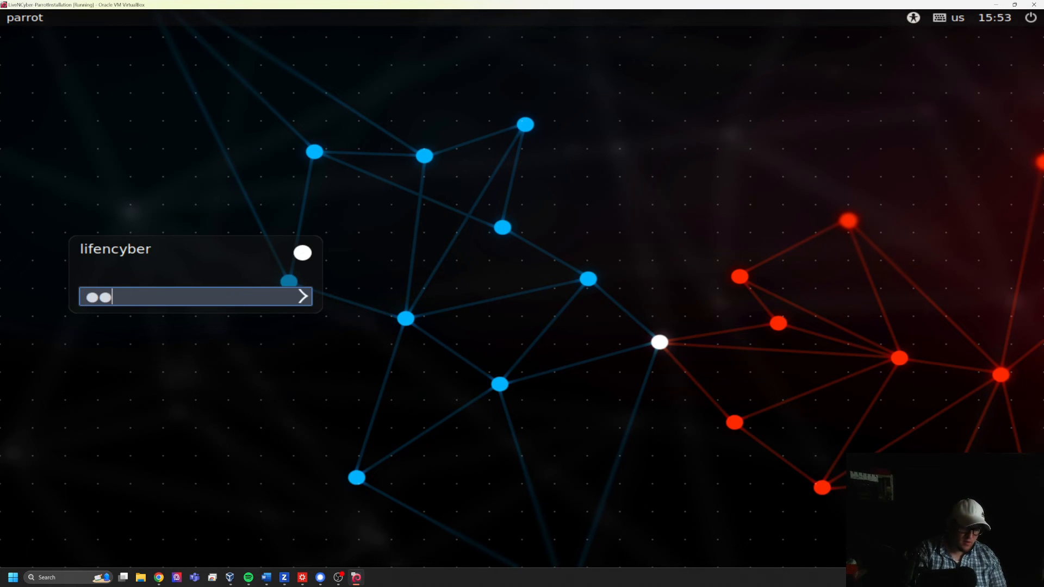
key("Return")
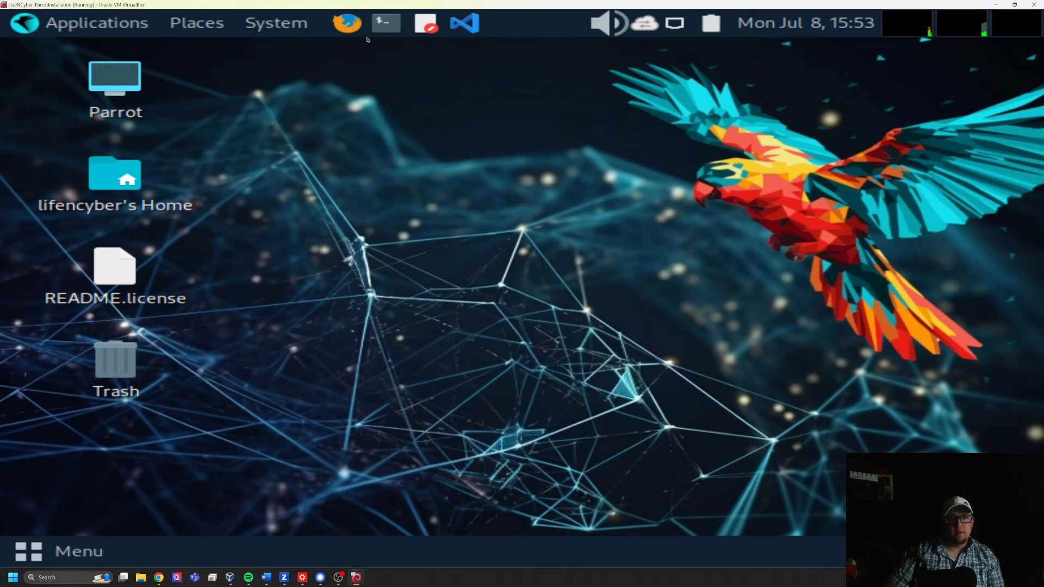
- Open a terminal in the Parrot system and run ip addr to check its network configuration
left_click(386, 23)
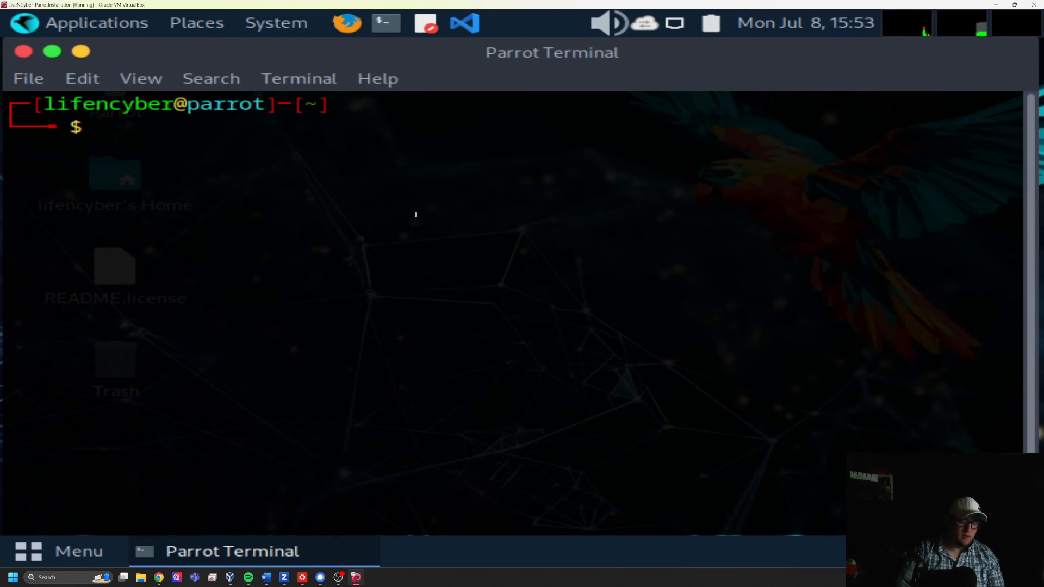
type("ip addr")
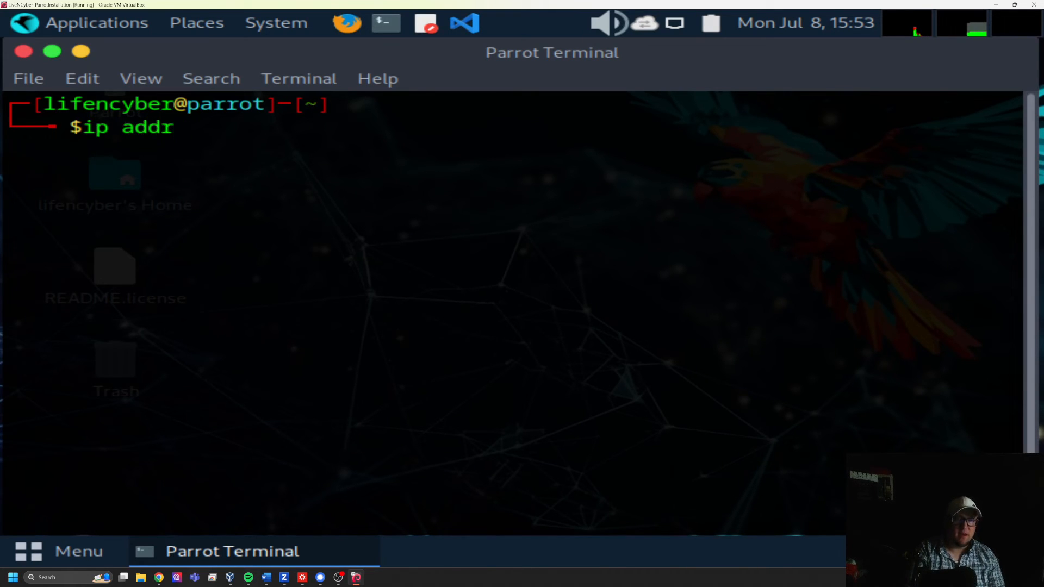
key("Return")
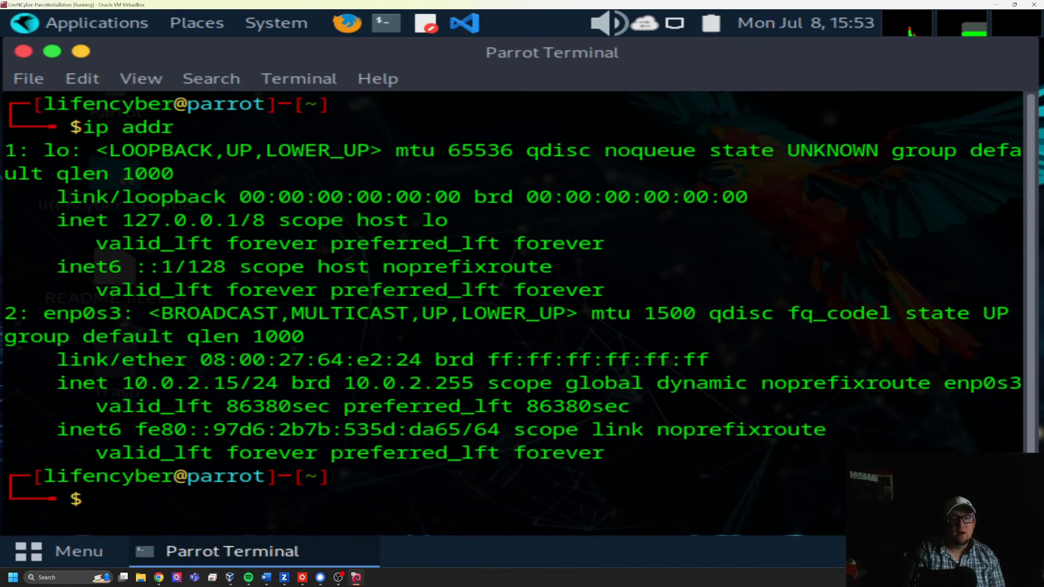
- Test internet connectivity by pinging google.com, stop the ping after a few replies, and close the terminal
type("ping goo")
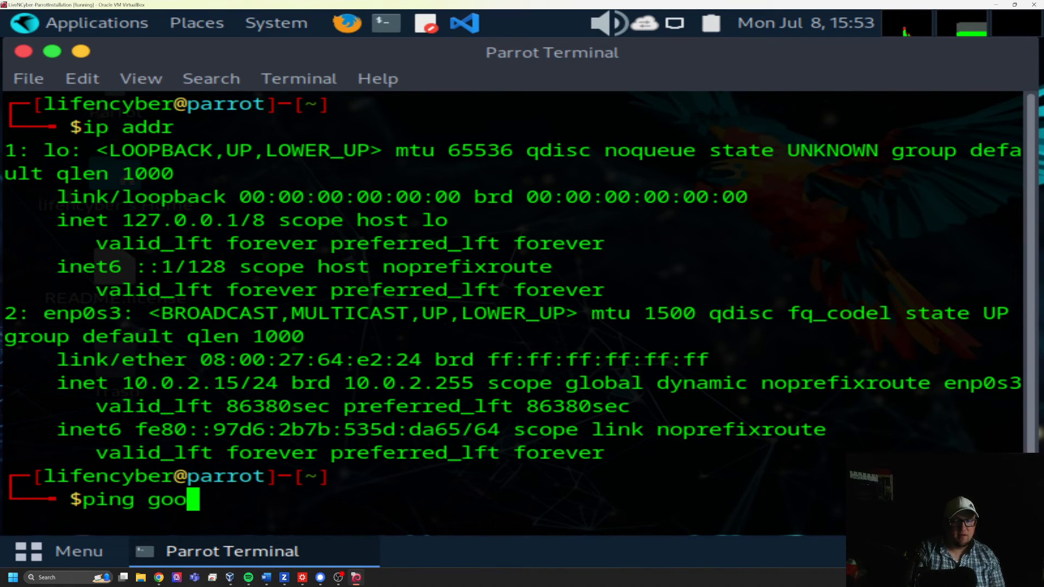
type("gle.com")
key("Return")
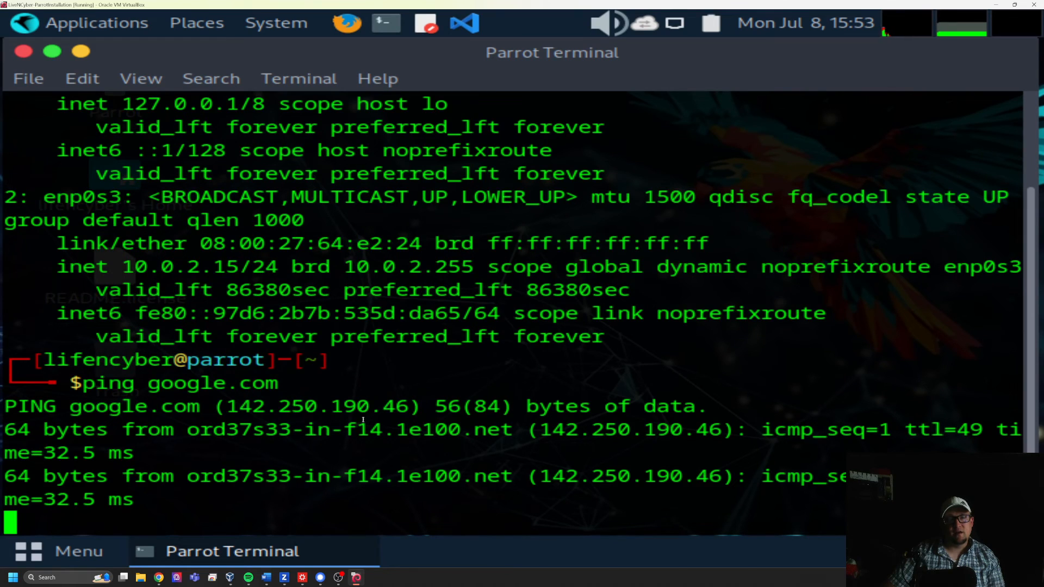
key("ctrl+c")
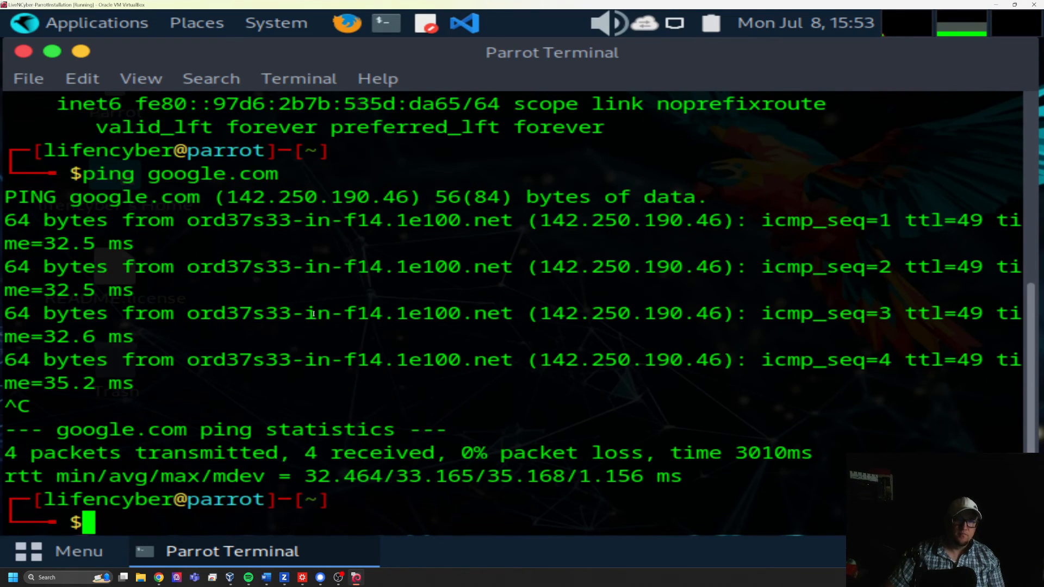
left_click(23, 51)
- Browse the installed Pentesting applications, examining the Password Attacks tools for offline attacks, local attacks, and password profiling and wordlists
left_click(72, 27)
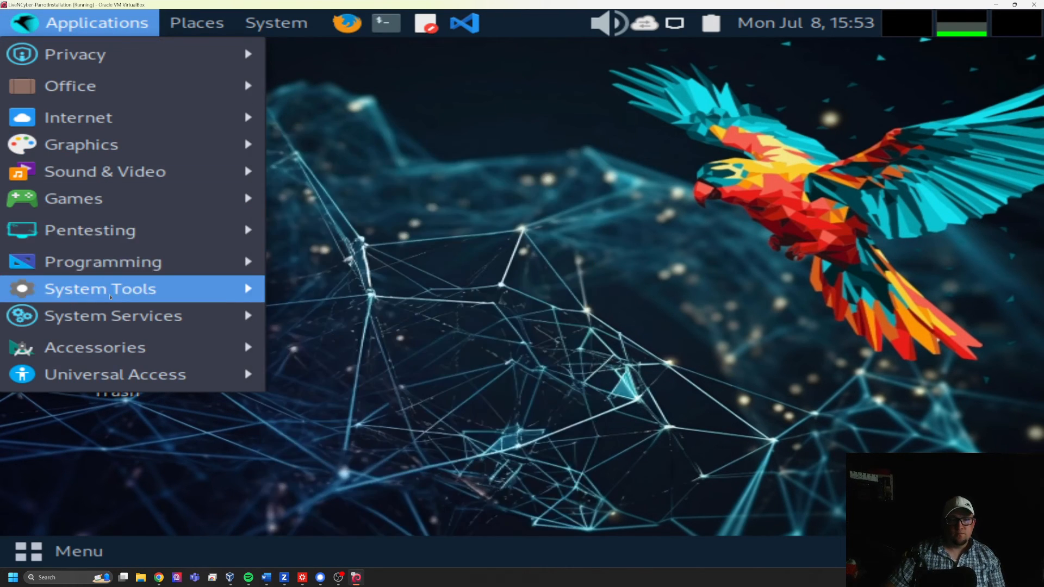
mouse_move(112, 239)
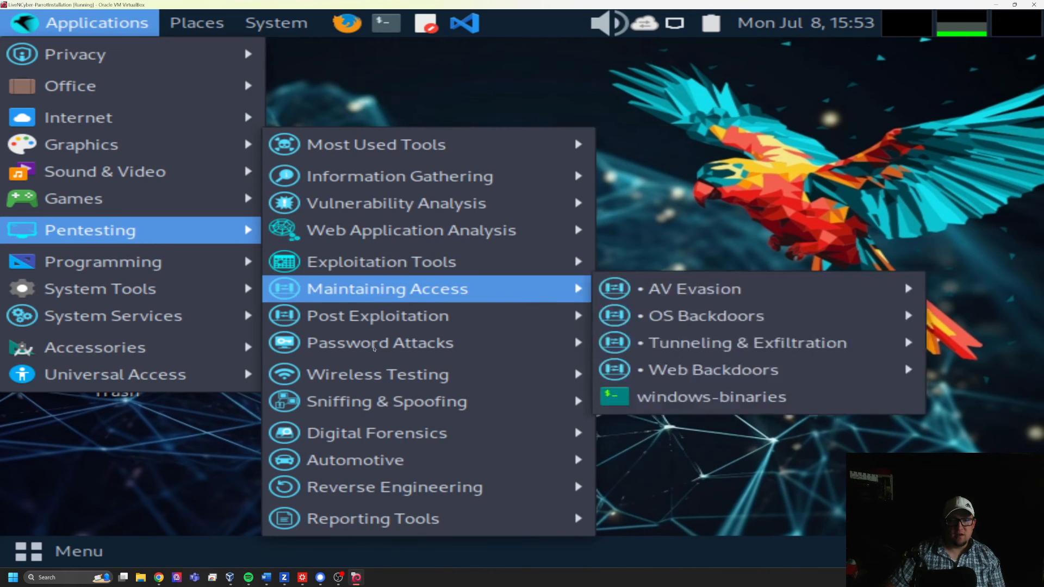
mouse_move(473, 343)
mouse_move(718, 381)
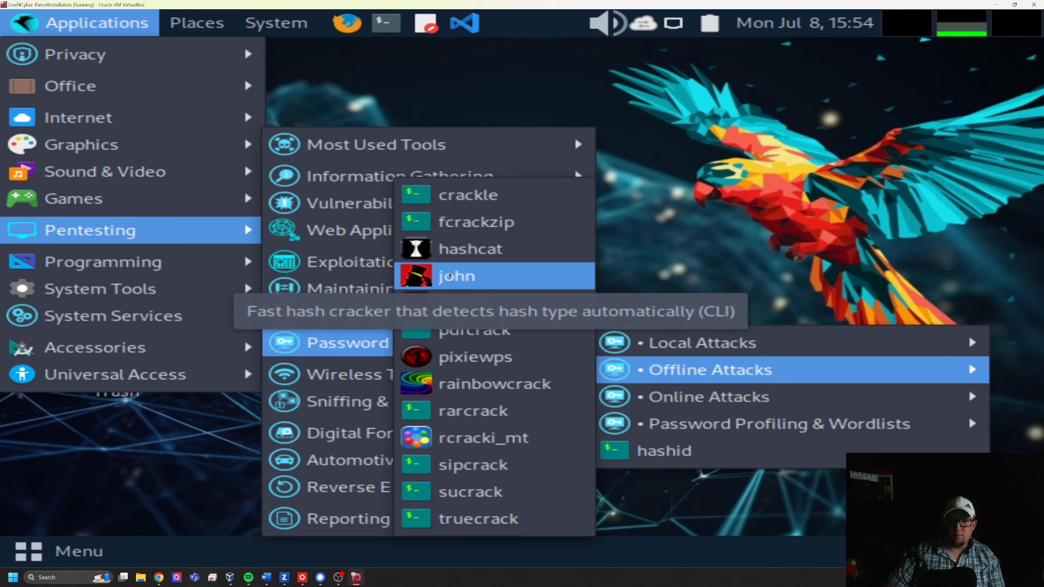
mouse_move(670, 421)
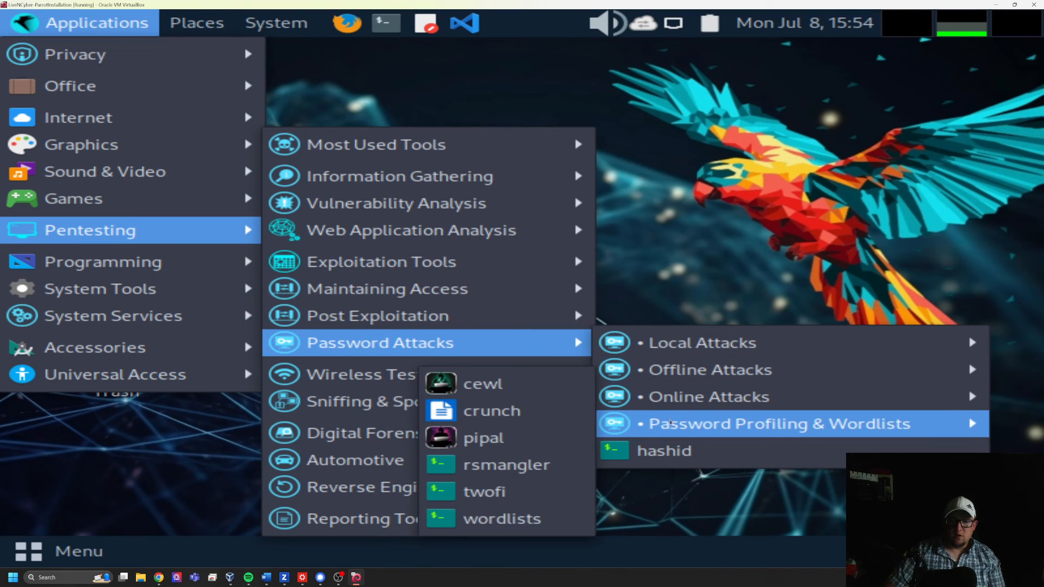
mouse_move(665, 342)
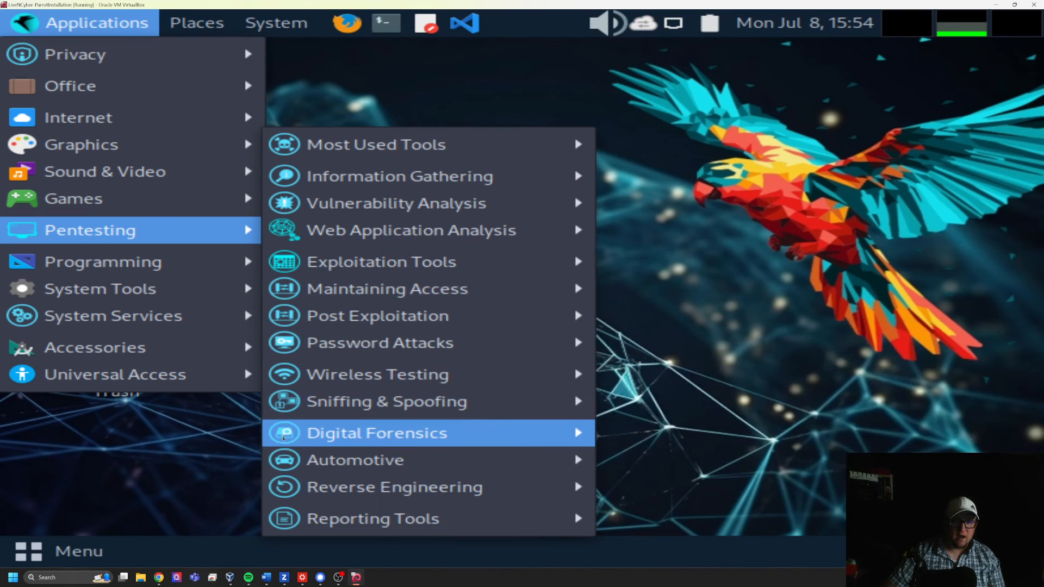
- Launch aircrack-ng from the Wireless Testing tools, enter the sudo password, and review its help output
mouse_move(320, 383)
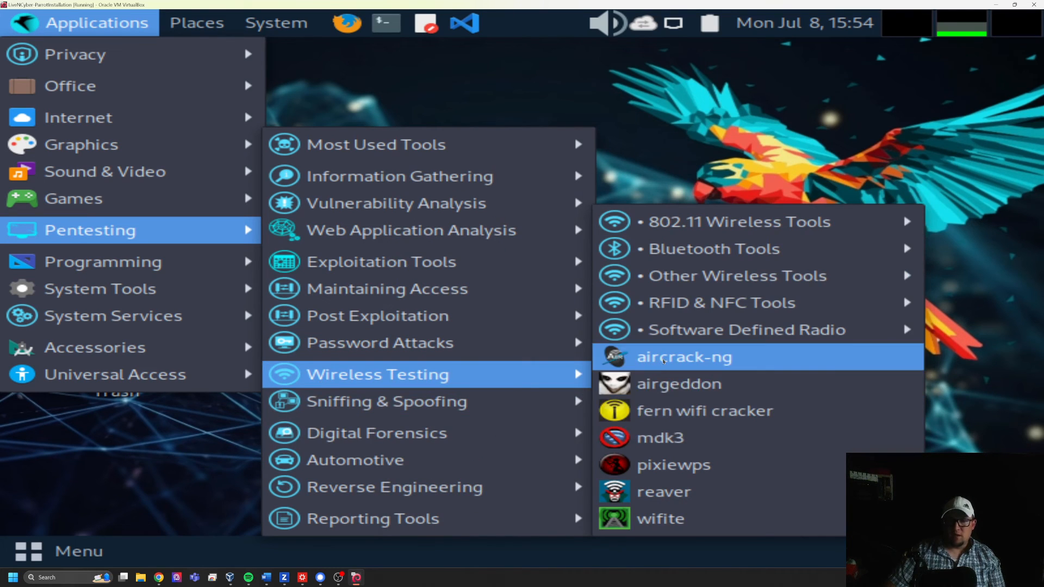
left_click(663, 359)
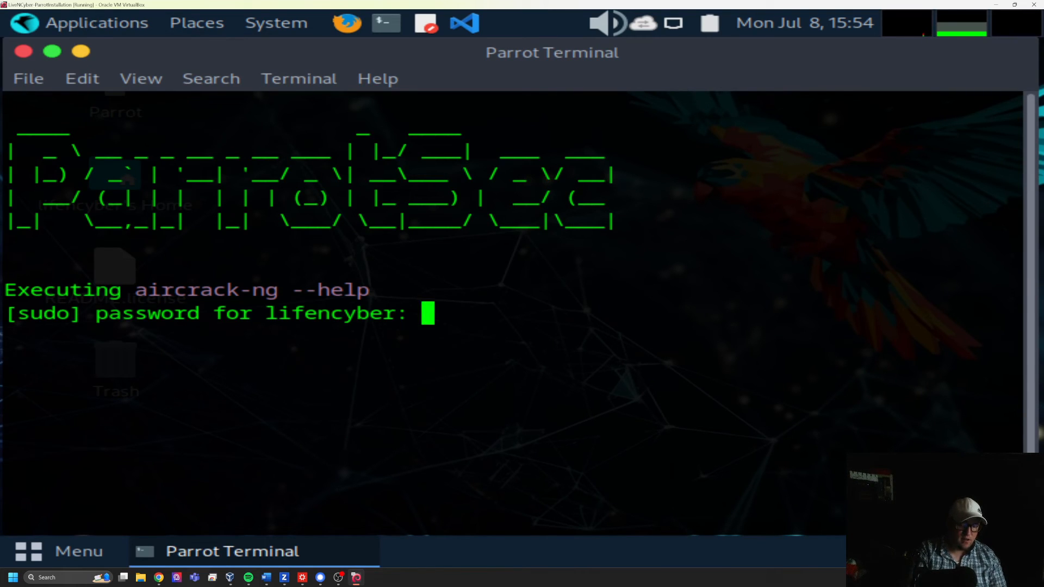
key("Return")
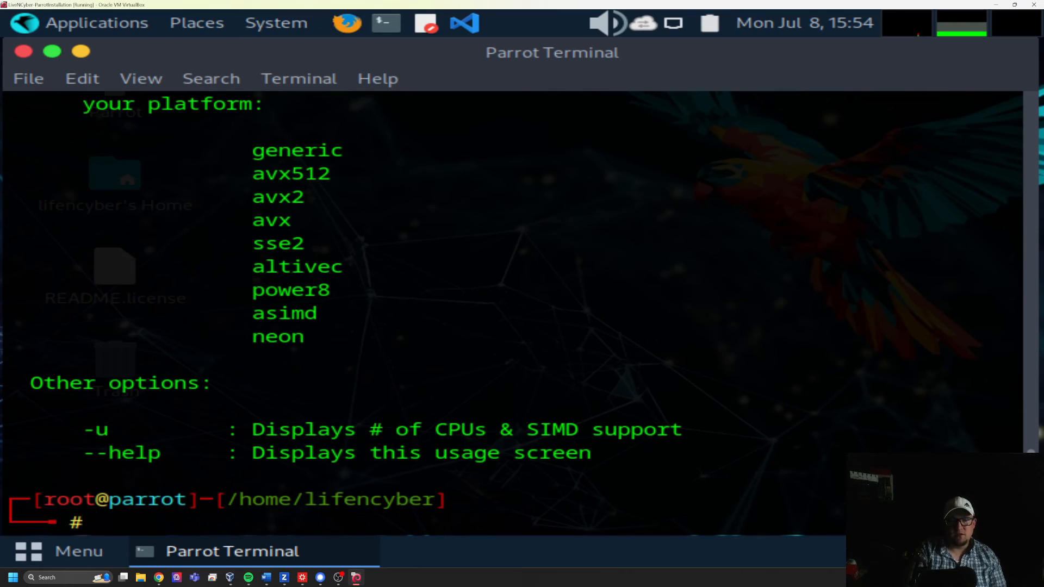
scroll(315, 357, "up", 9)
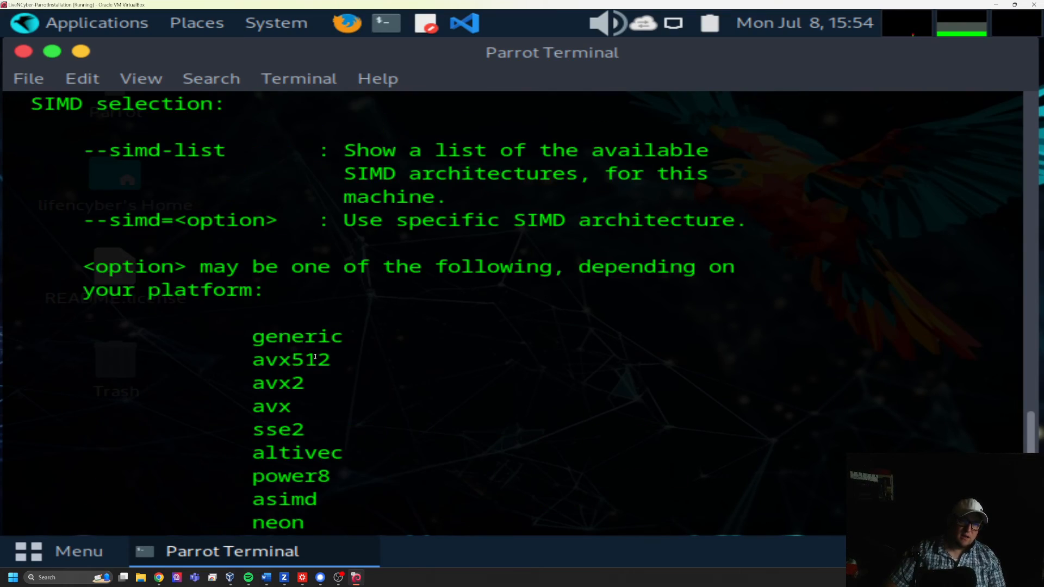
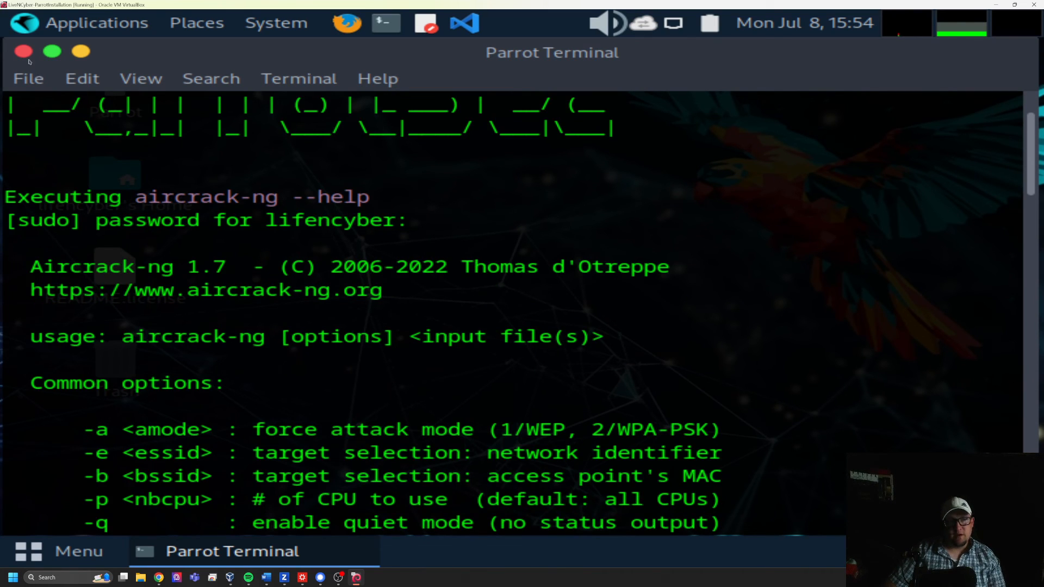
- Close the terminal window showing the aircrack-ng help output to return to the Parrot desktop
left_click(23, 51)
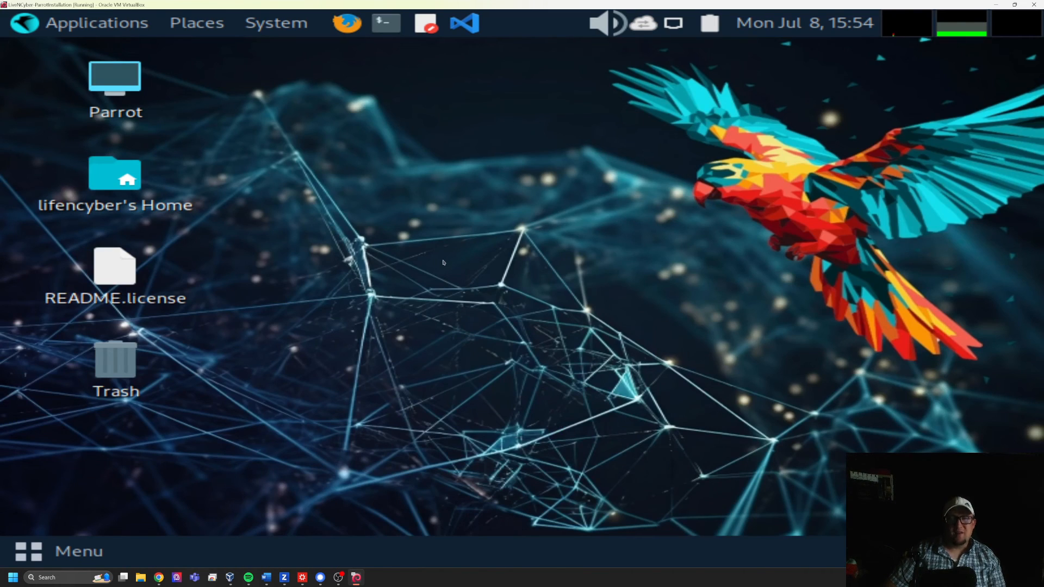